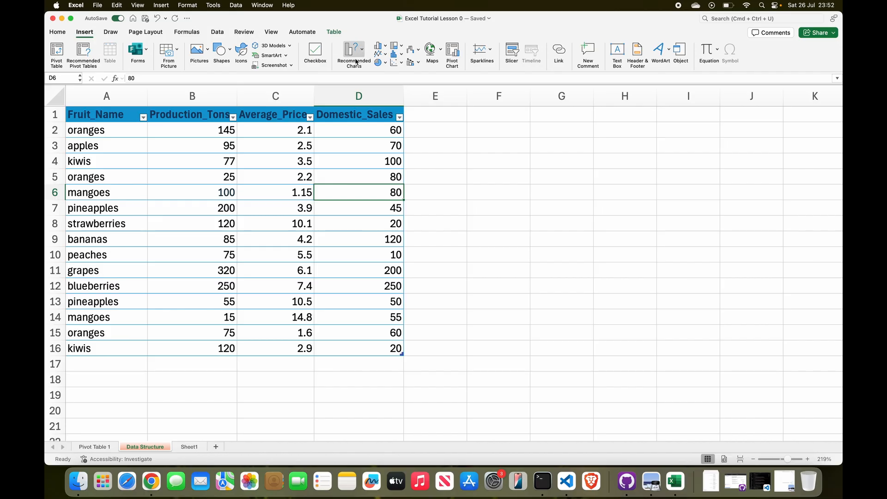
Review the available column and bar chart types and the table's Fruit_Name, Production_Tons, and Domestic_Sales headers
{"action": "left_click", "coordinate": [384, 49]}
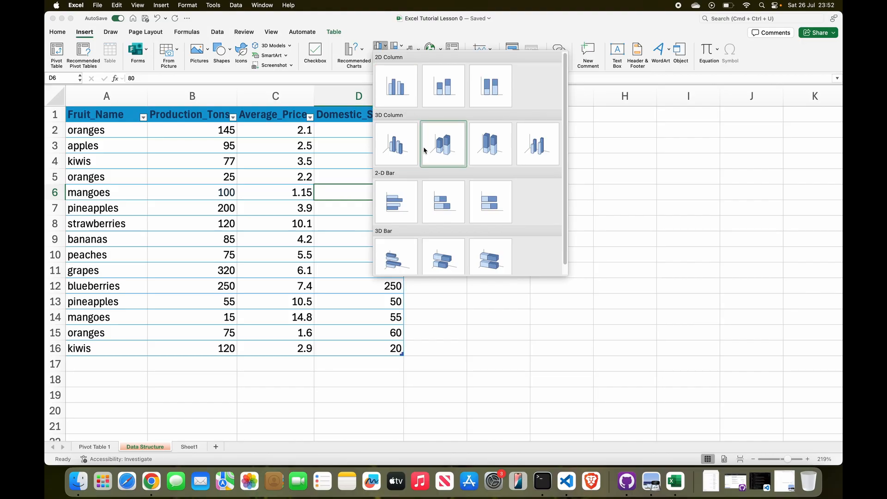
{"action": "left_click", "coordinate": [380, 54]}
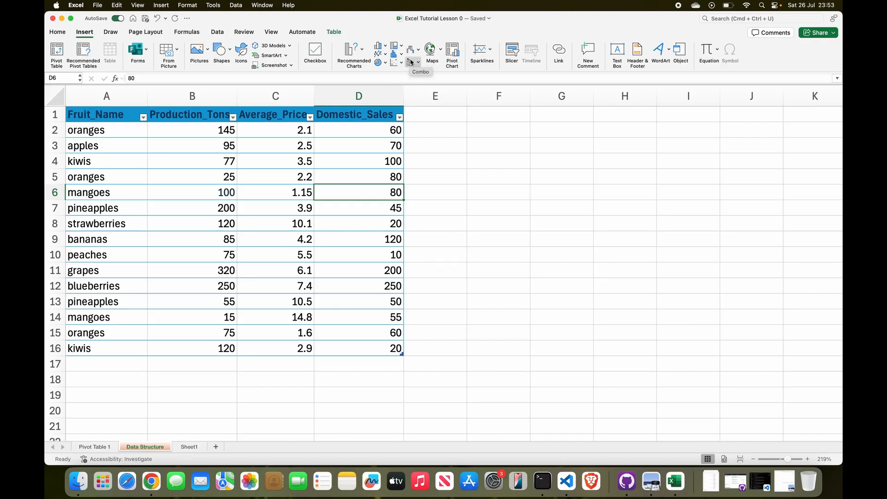
{"action": "left_click", "coordinate": [102, 131]}
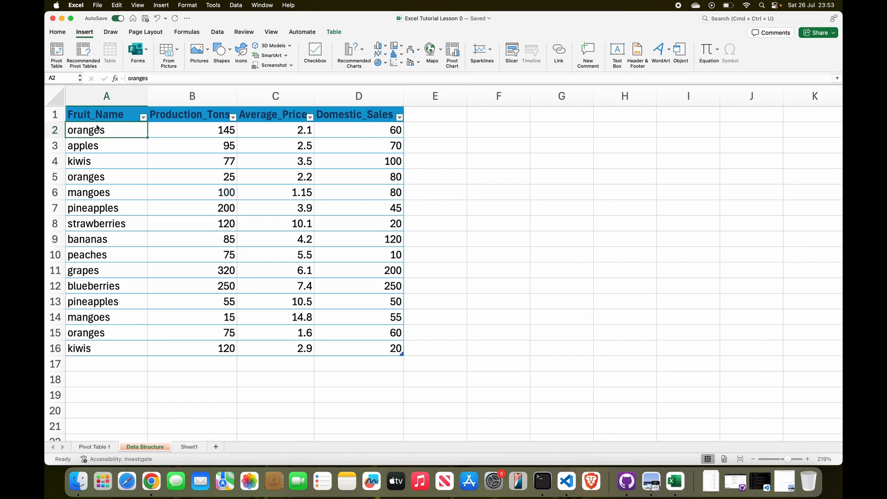
{"action": "left_click", "coordinate": [79, 115]}
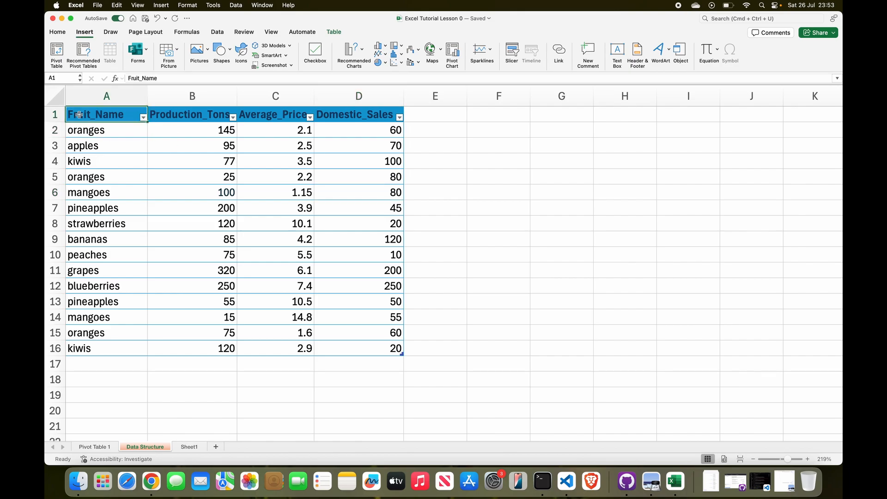
{"action": "left_click", "coordinate": [171, 116]}
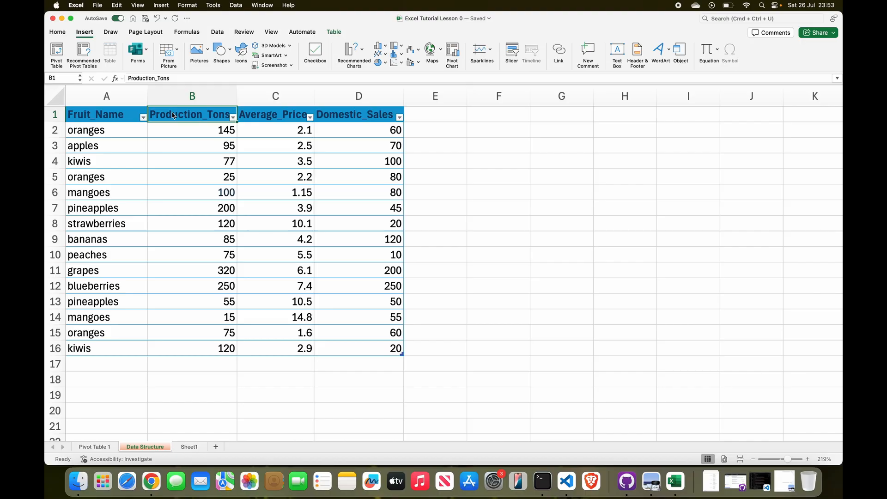
{"action": "left_click", "coordinate": [112, 116]}
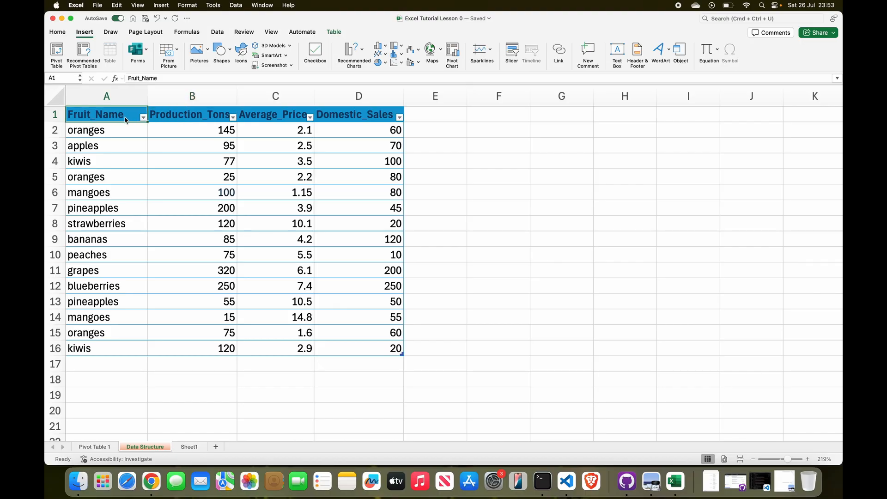
{"action": "left_click", "coordinate": [188, 119]}
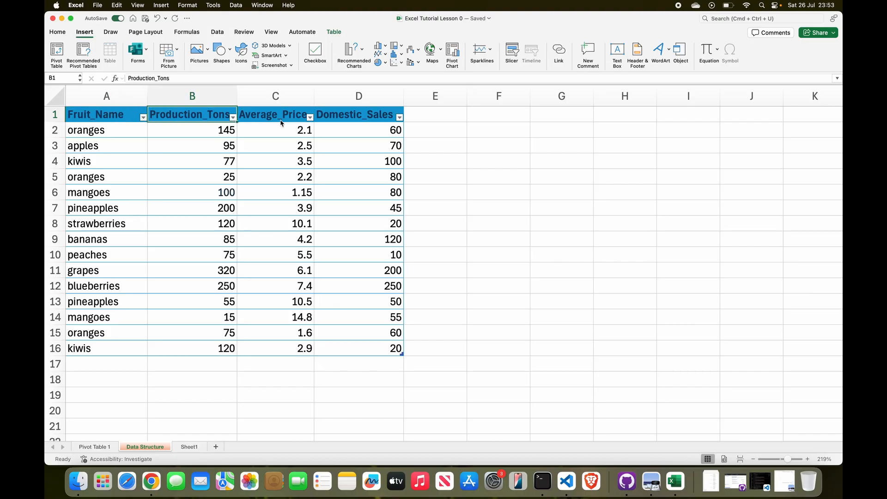
{"action": "left_click", "coordinate": [363, 120]}
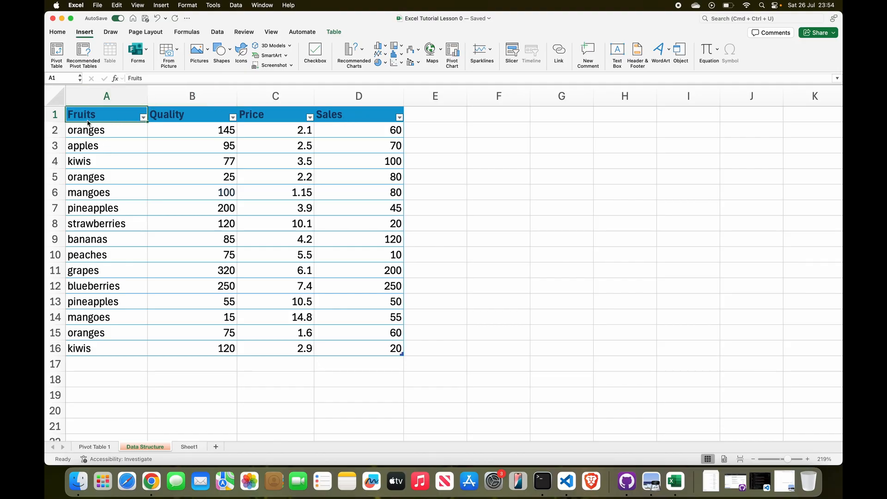
Select the fruit table range A1:D16 and review the recommended chart types for it
{"action": "left_click_drag", "start_coordinate": [79, 115], "coordinate": [392, 349]}
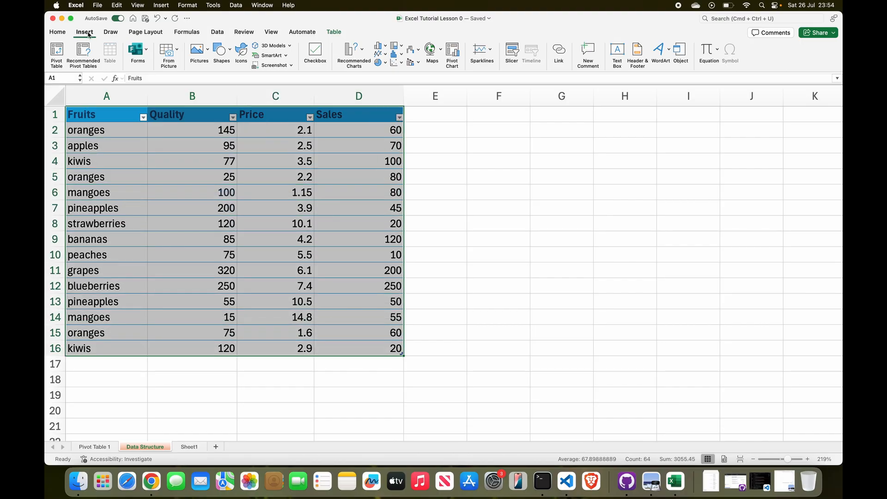
{"action": "left_click", "coordinate": [88, 34]}
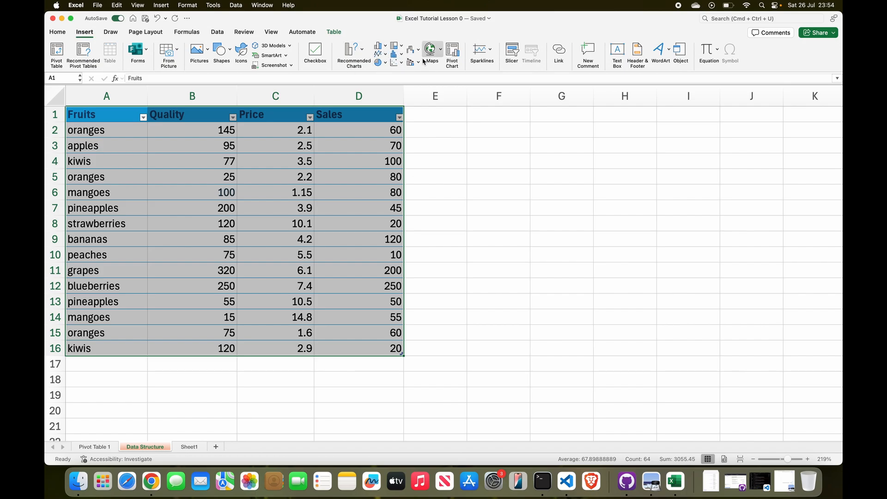
{"action": "left_click", "coordinate": [352, 55]}
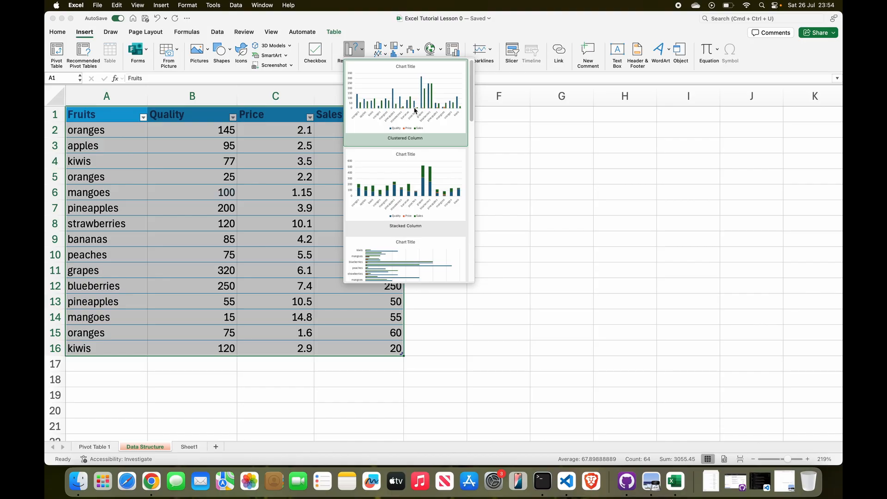
{"action": "scroll", "coordinate": [415, 182], "scroll_direction": "down", "scroll_amount": 5}
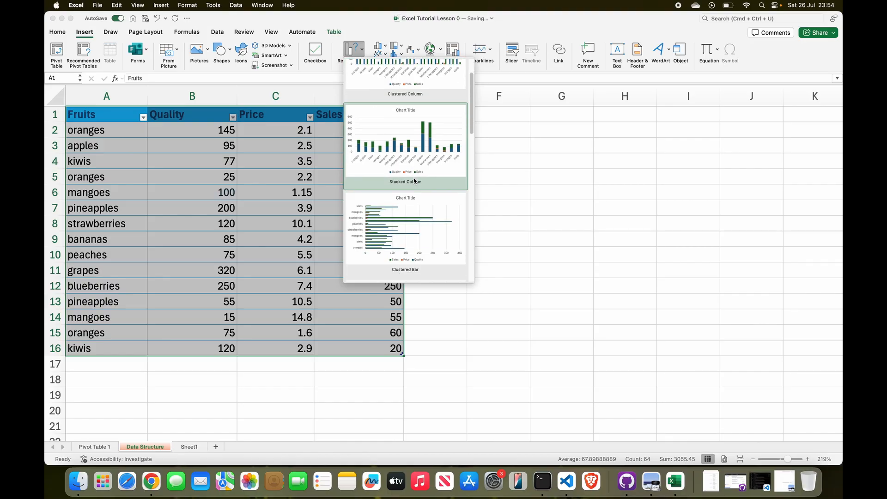
{"action": "scroll", "coordinate": [434, 202], "scroll_direction": "down", "scroll_amount": 3}
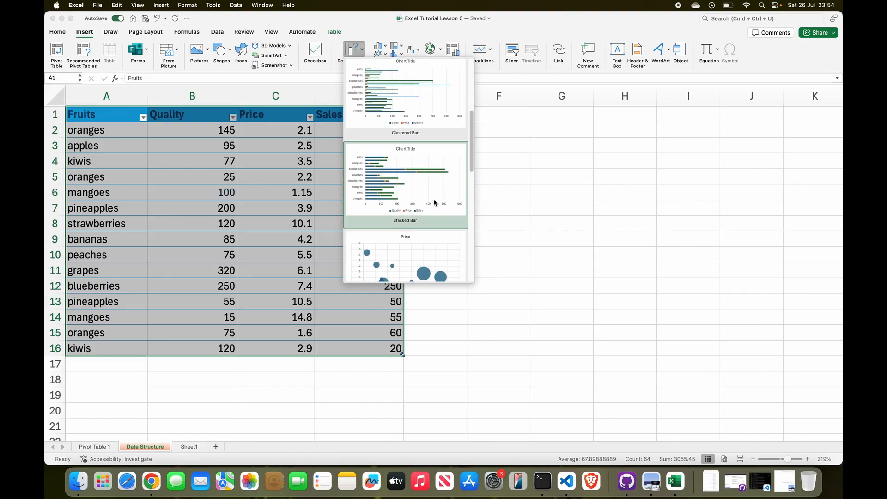
{"action": "scroll", "coordinate": [422, 206], "scroll_direction": "down", "scroll_amount": 7}
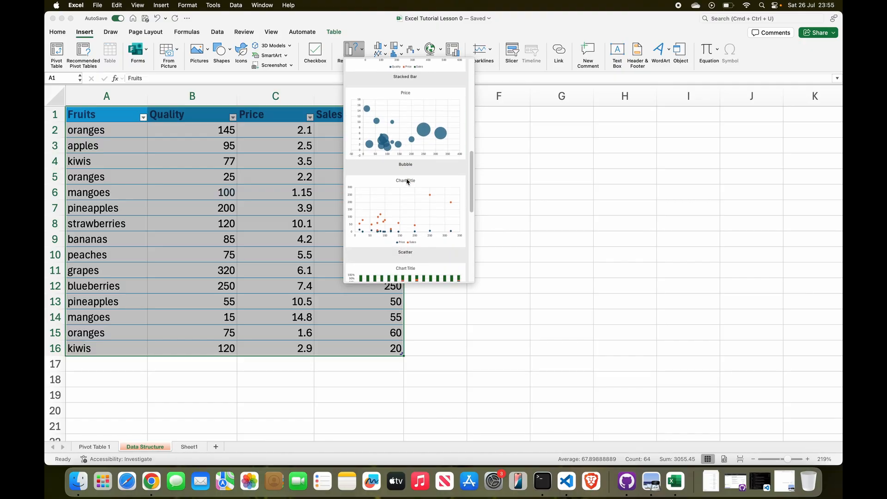
{"action": "scroll", "coordinate": [407, 178], "scroll_direction": "down", "scroll_amount": 1}
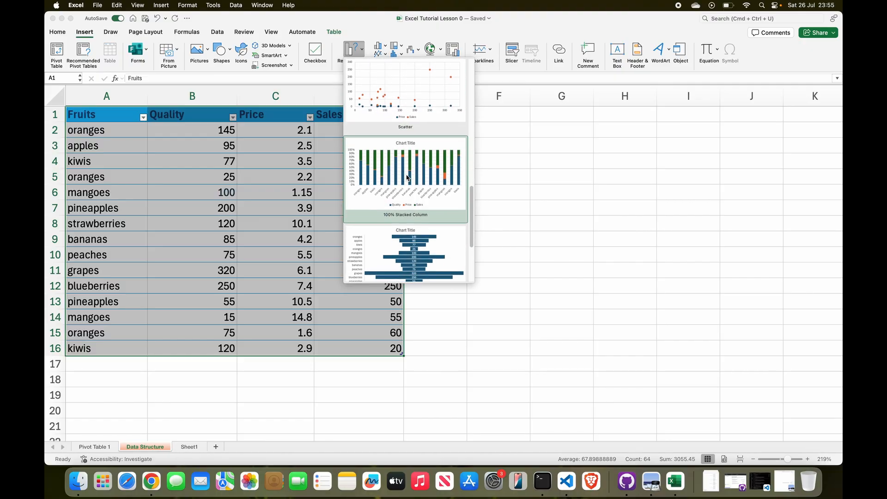
{"action": "scroll", "coordinate": [407, 178], "scroll_direction": "down", "scroll_amount": 2}
{"action": "scroll", "coordinate": [420, 166], "scroll_direction": "down", "scroll_amount": 4}
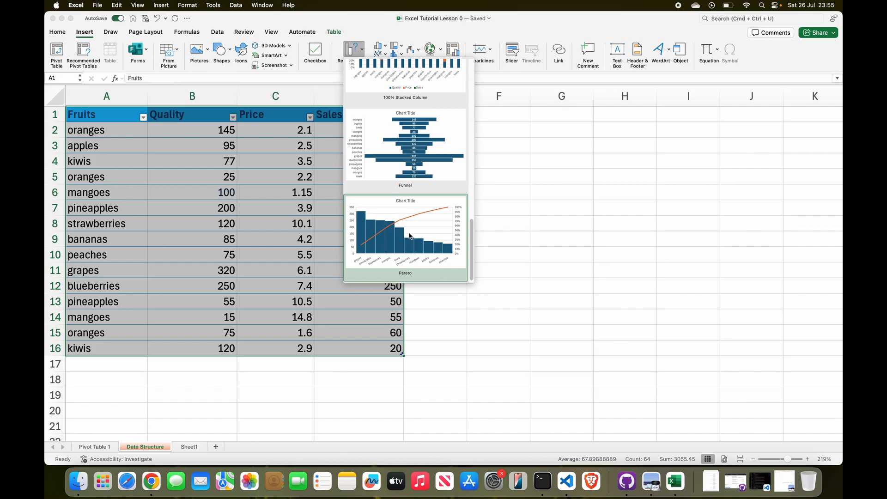
{"action": "scroll", "coordinate": [410, 144], "scroll_direction": "up", "scroll_amount": 9}
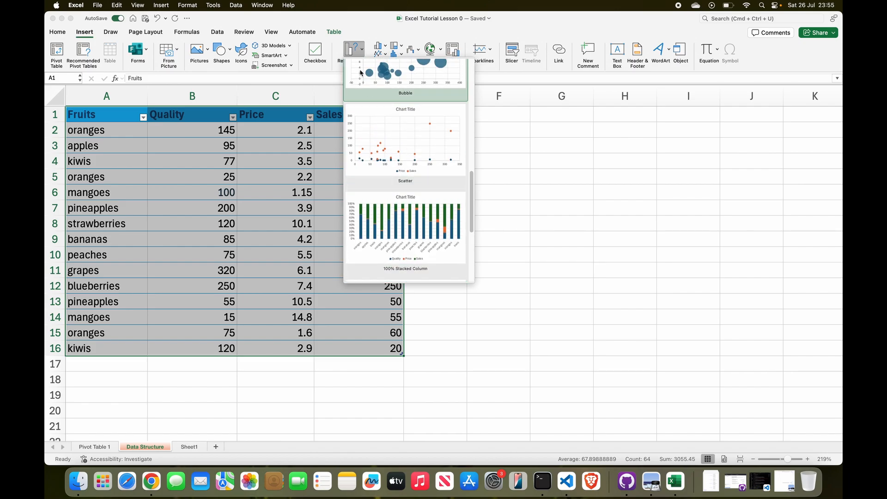
{"action": "scroll", "coordinate": [410, 138], "scroll_direction": "up", "scroll_amount": 20}
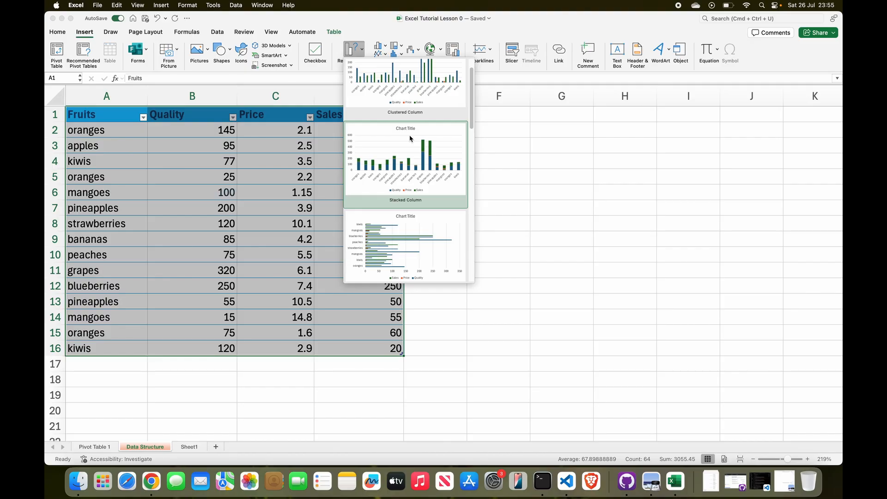
{"action": "scroll", "coordinate": [410, 139], "scroll_direction": "up", "scroll_amount": 2}
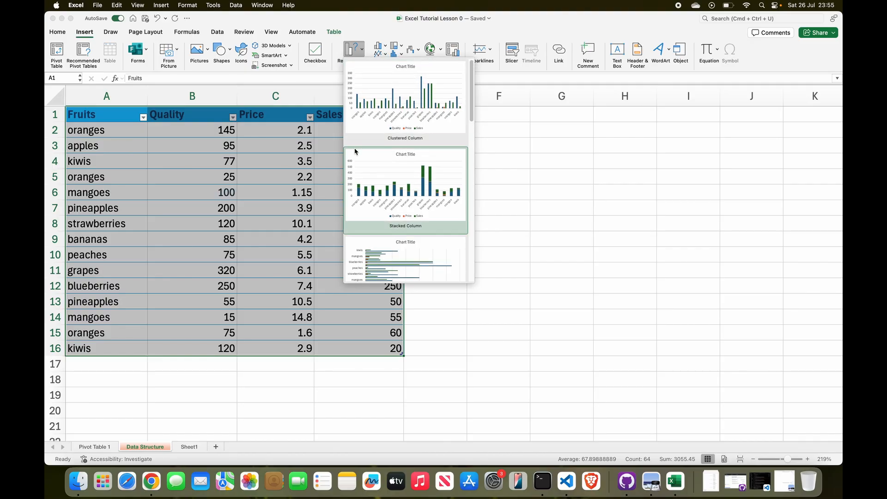
Insert the recommended Clustered Bar chart for the selected fruit data
{"action": "scroll", "coordinate": [406, 140], "scroll_direction": "down", "scroll_amount": 6}
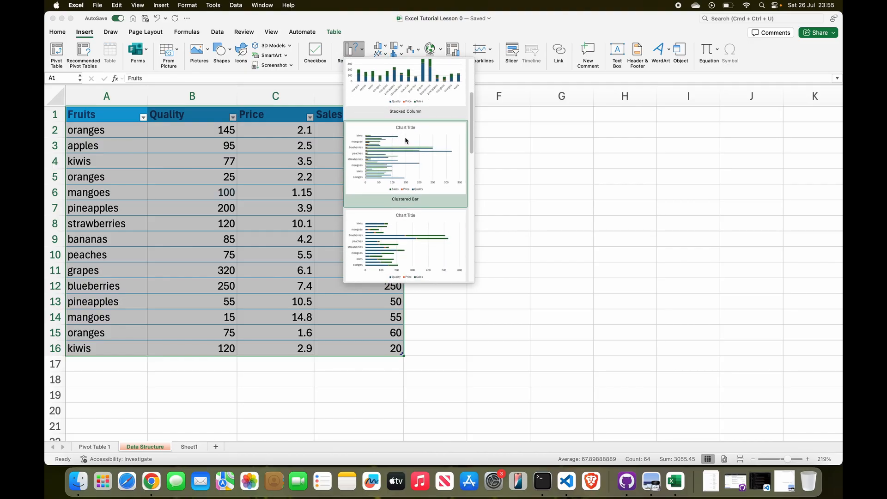
{"action": "scroll", "coordinate": [416, 180], "scroll_direction": "up", "scroll_amount": 6}
{"action": "scroll", "coordinate": [406, 236], "scroll_direction": "down", "scroll_amount": 6}
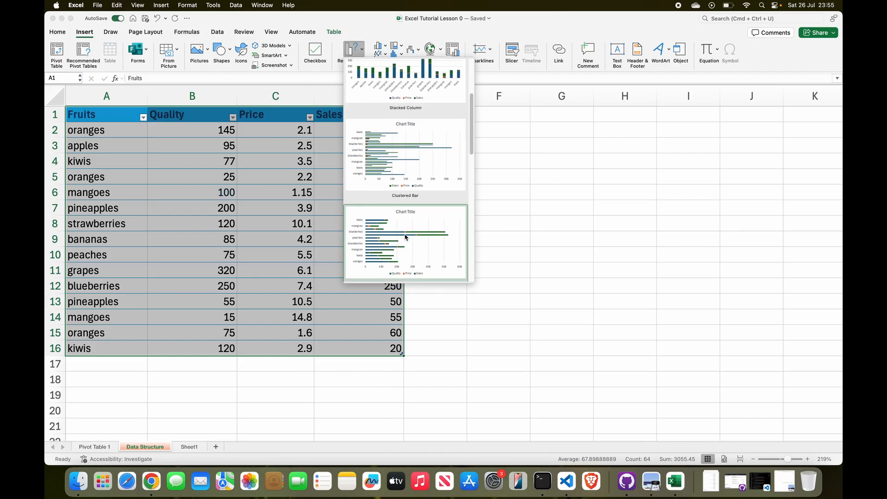
{"action": "left_click", "coordinate": [415, 166]}
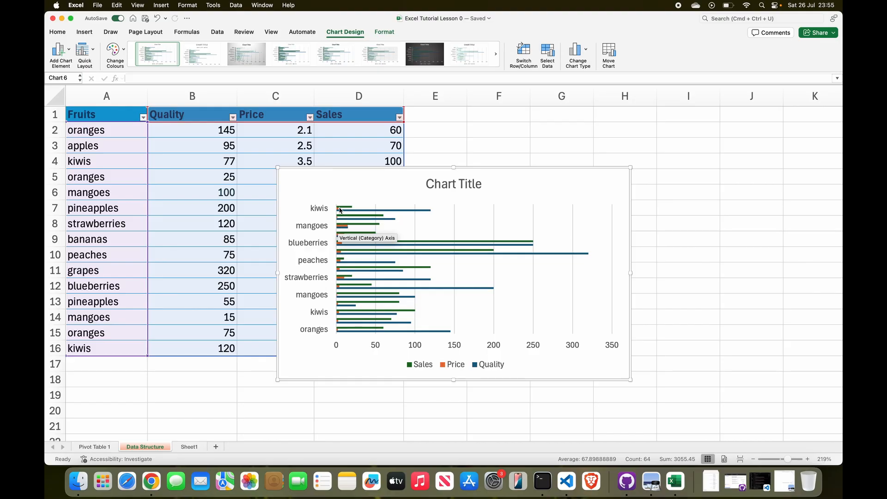
Enlarge the clustered bar chart from its upper-right corner so its upper edge reaches row 1
{"action": "left_click", "coordinate": [339, 208]}
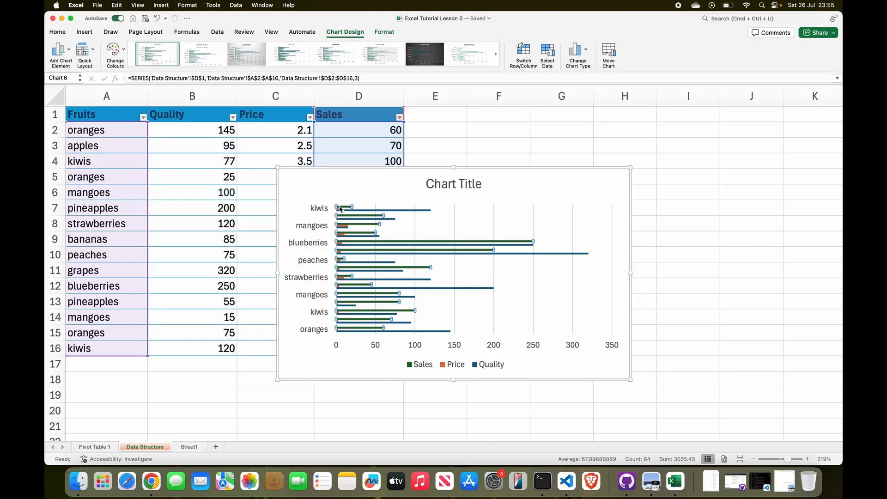
{"action": "left_click", "coordinate": [347, 224]}
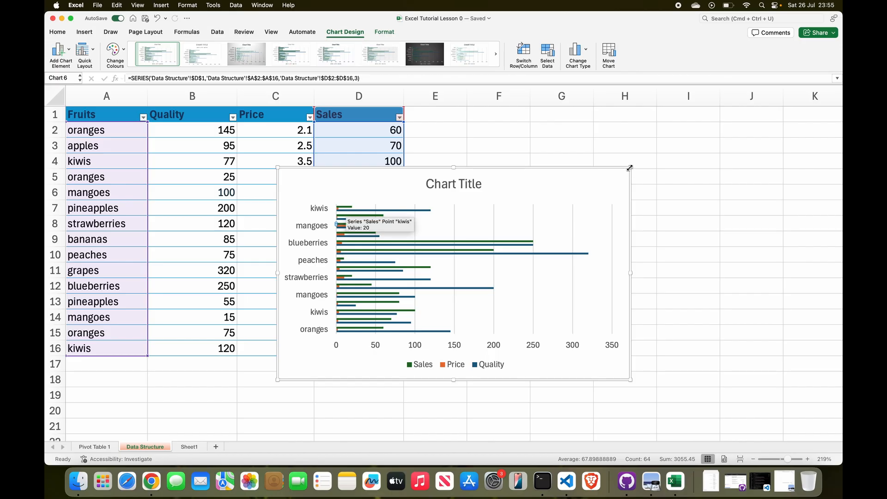
{"action": "left_click_drag", "start_coordinate": [631, 167], "coordinate": [697, 116]}
Inspect the Sales bars in the chart and reposition the chart to start at row 2, beside the boundary of columns C and D
{"action": "left_click", "coordinate": [350, 157]}
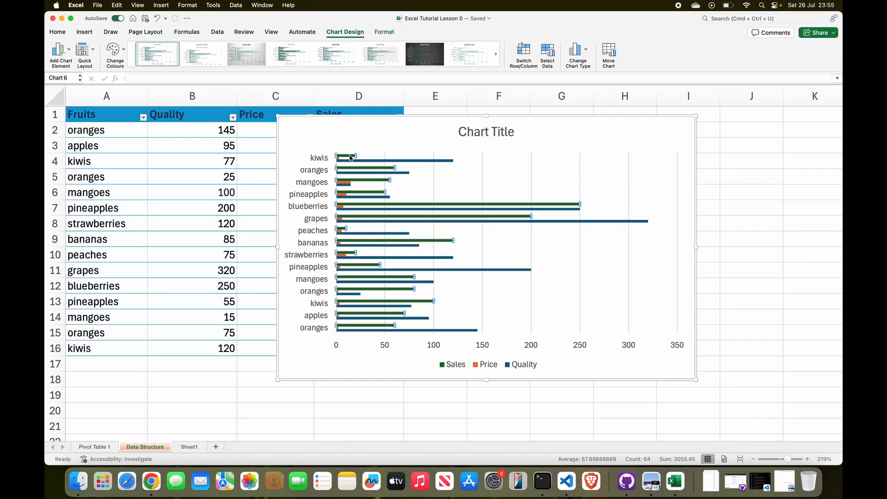
{"action": "left_click", "coordinate": [349, 158]}
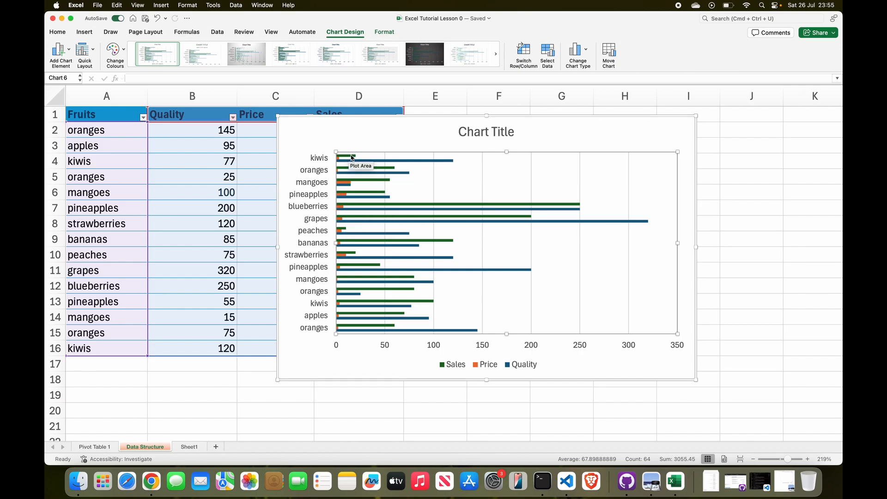
{"action": "left_click", "coordinate": [349, 158]}
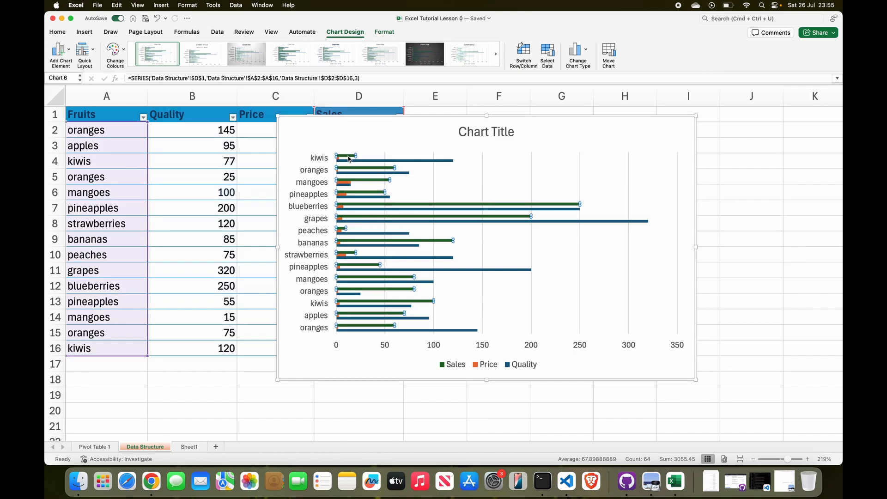
{"action": "left_click", "coordinate": [349, 159]}
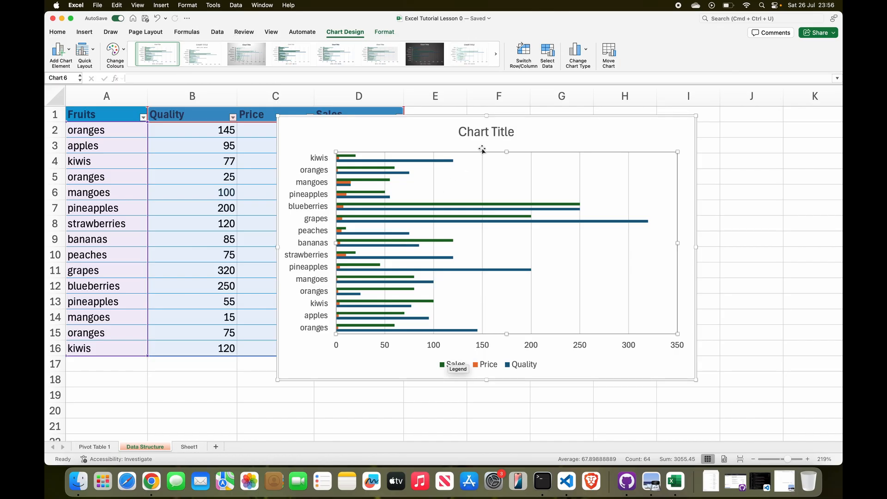
{"action": "left_click_drag", "start_coordinate": [534, 139], "coordinate": [523, 222]}
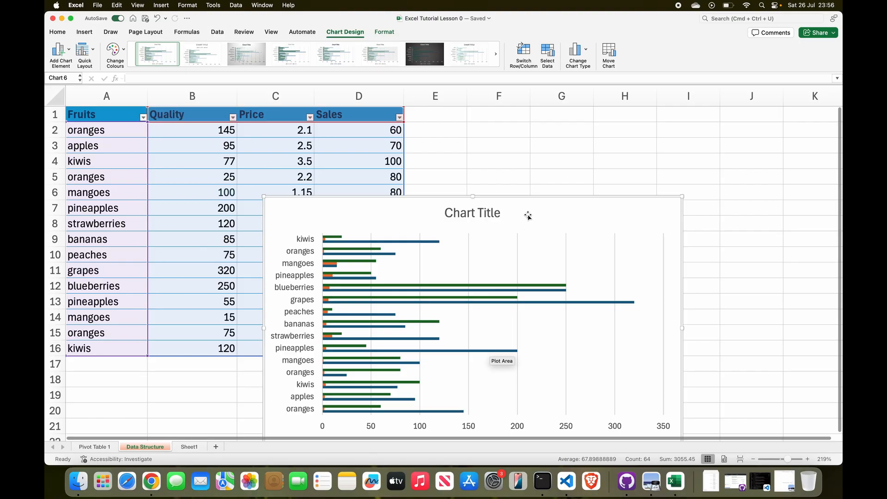
{"action": "left_click_drag", "start_coordinate": [528, 216], "coordinate": [572, 149]}
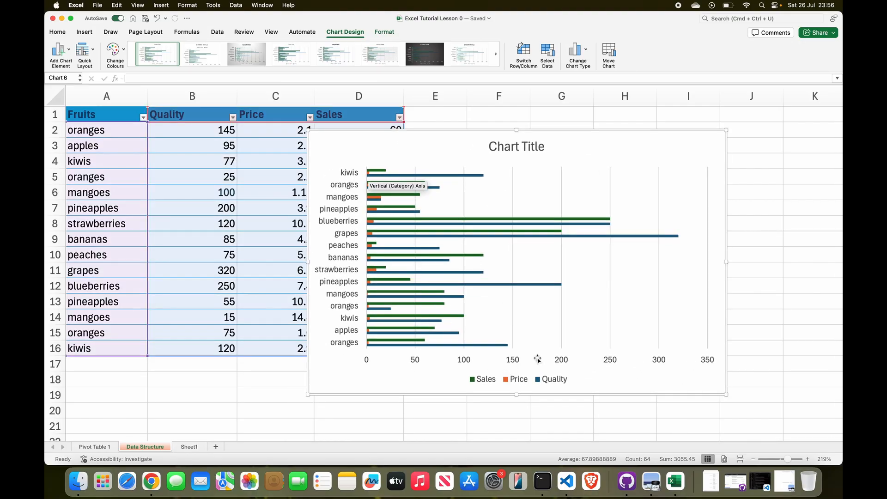
Try several chart styles on the clustered bar chart and apply the fifth one, with data labels and a bold dark title
{"action": "left_click", "coordinate": [429, 175]}
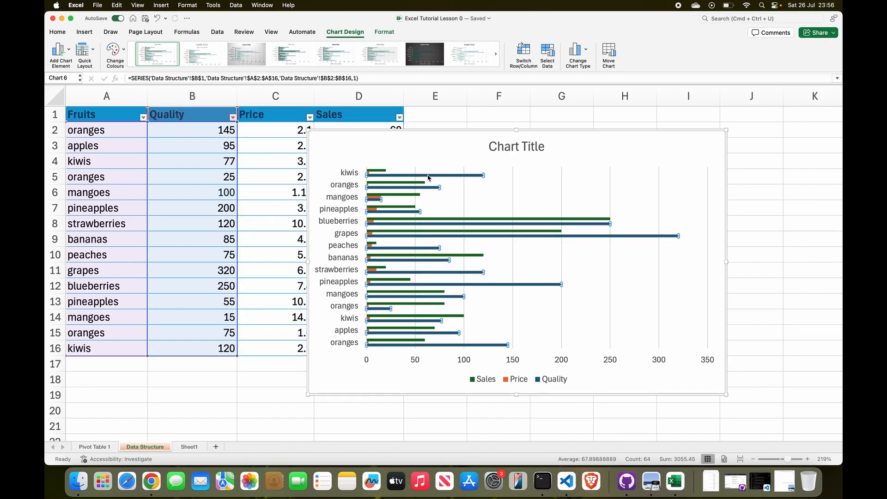
{"action": "left_click", "coordinate": [202, 54]}
{"action": "left_click", "coordinate": [247, 54]}
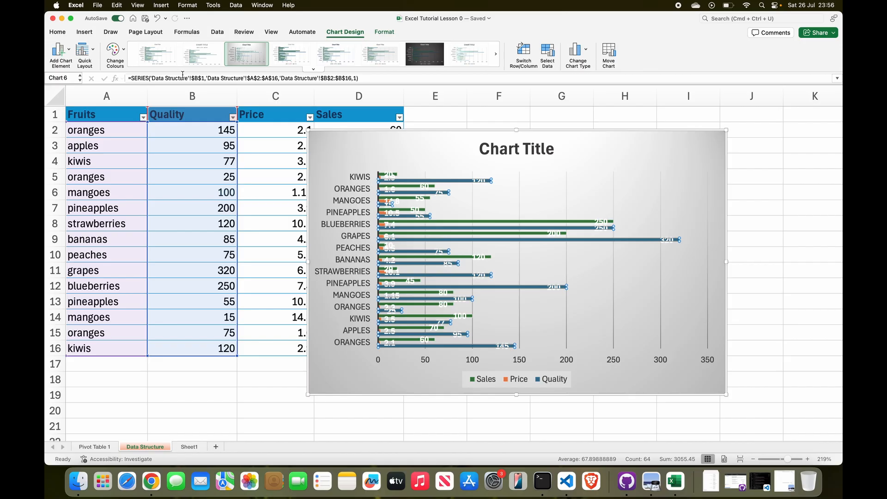
{"action": "left_click", "coordinate": [303, 52]}
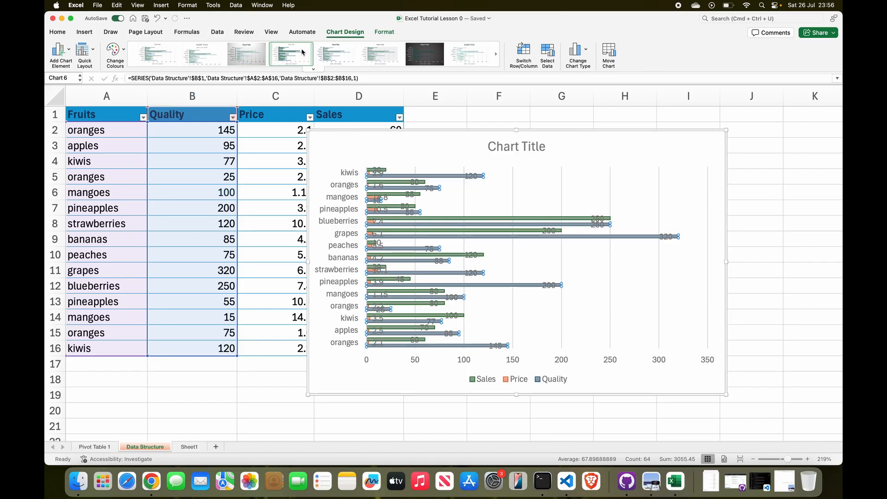
{"action": "left_click", "coordinate": [342, 57]}
{"action": "left_click", "coordinate": [499, 171]}
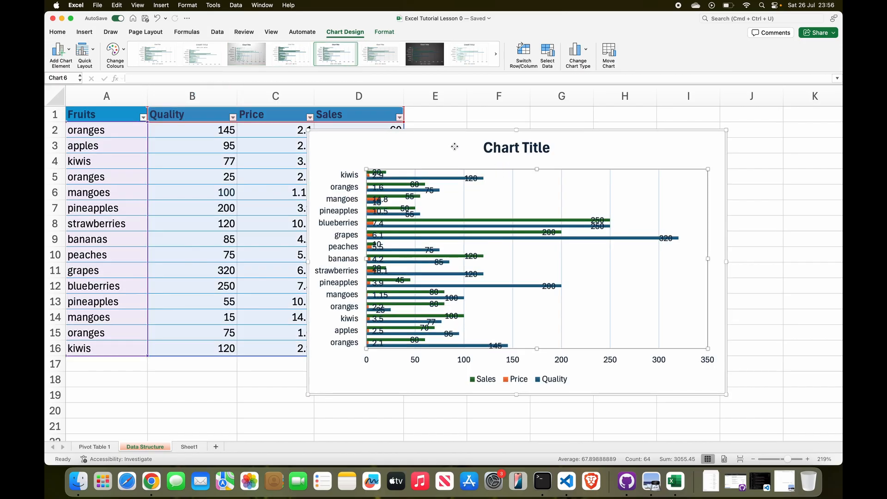
{"action": "left_click", "coordinate": [455, 147]}
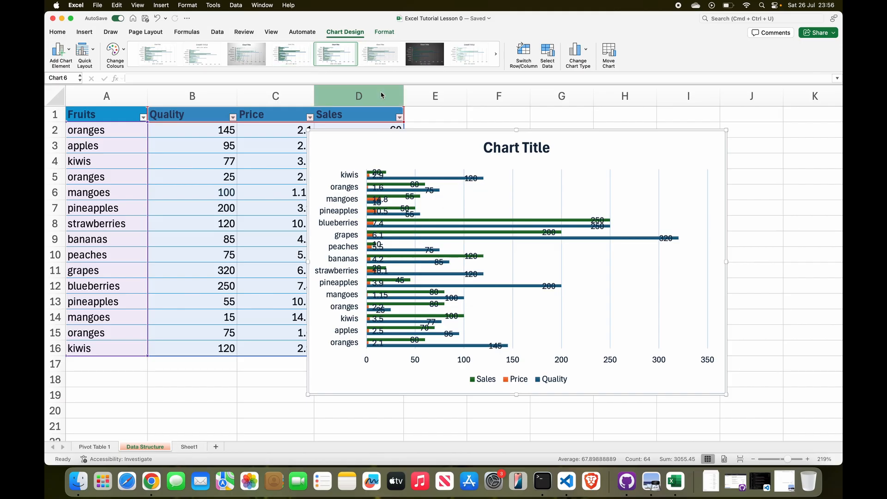
Try the first and fourth chart styles on the clustered bar chart and revert to the second style with the legend beneath the title
{"action": "left_click", "coordinate": [153, 53]}
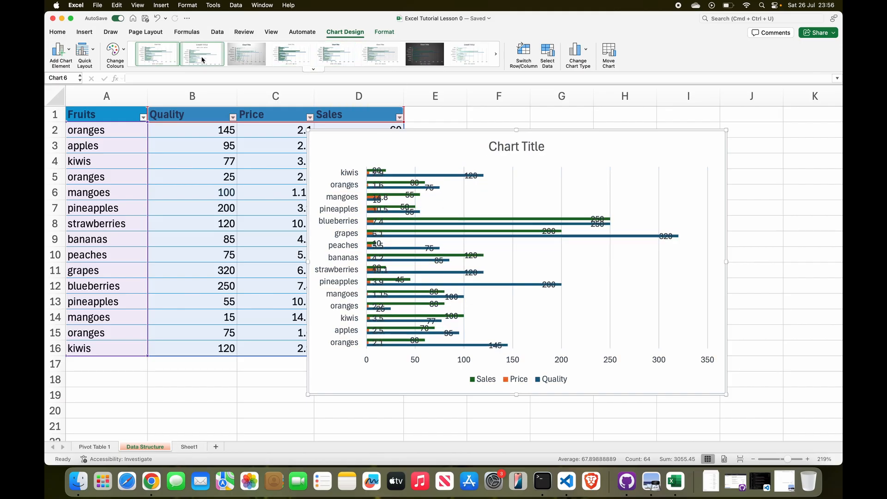
{"action": "left_click", "coordinate": [291, 60]}
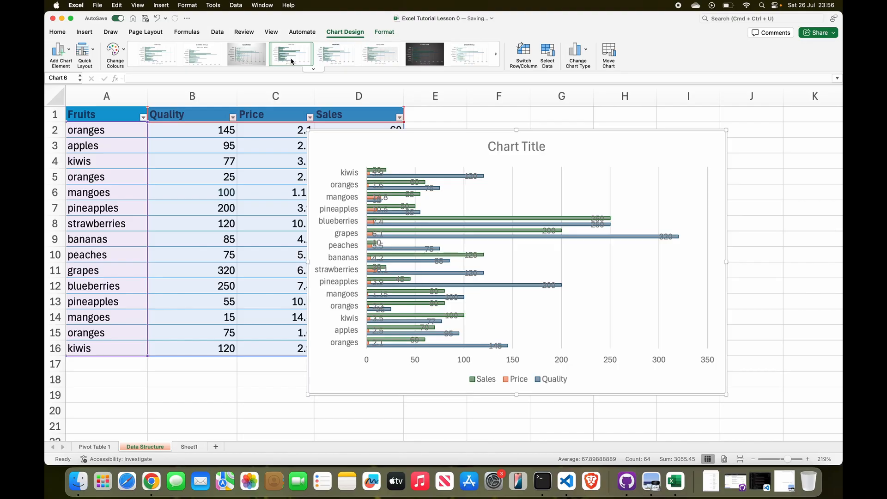
{"action": "key", "text": "super+z"}
{"action": "key", "text": "super+z"}
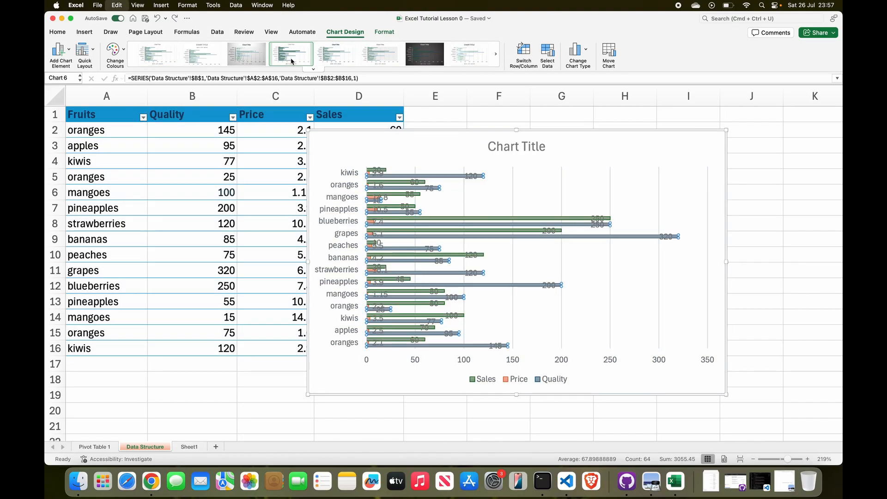
{"action": "key", "text": "super+z"}
{"action": "key", "text": "super+z"}
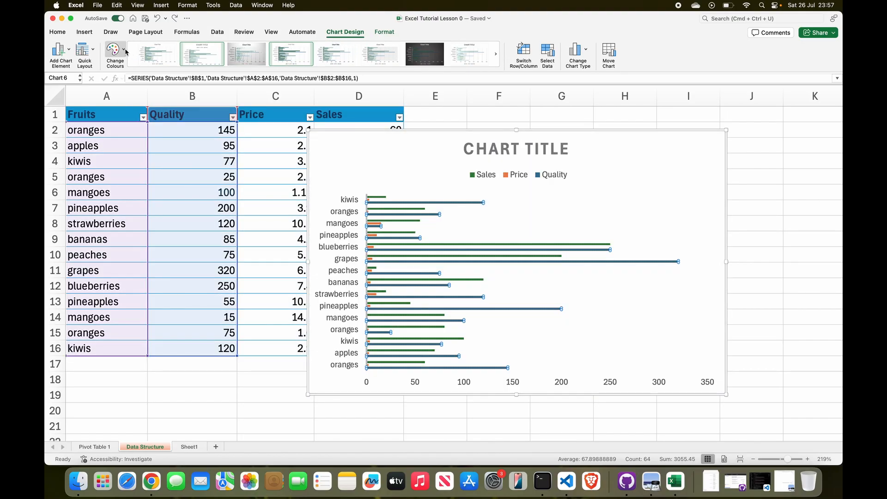
Try the second colourful palette on the clustered bar chart and apply the fourth one, with green, purple and blue bars
{"action": "left_click", "coordinate": [125, 51]}
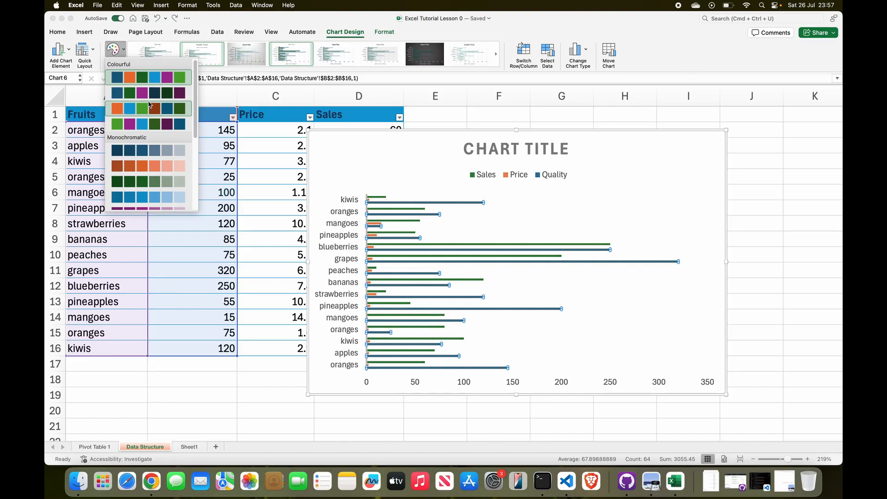
{"action": "left_click", "coordinate": [133, 94]}
{"action": "left_click", "coordinate": [125, 51]}
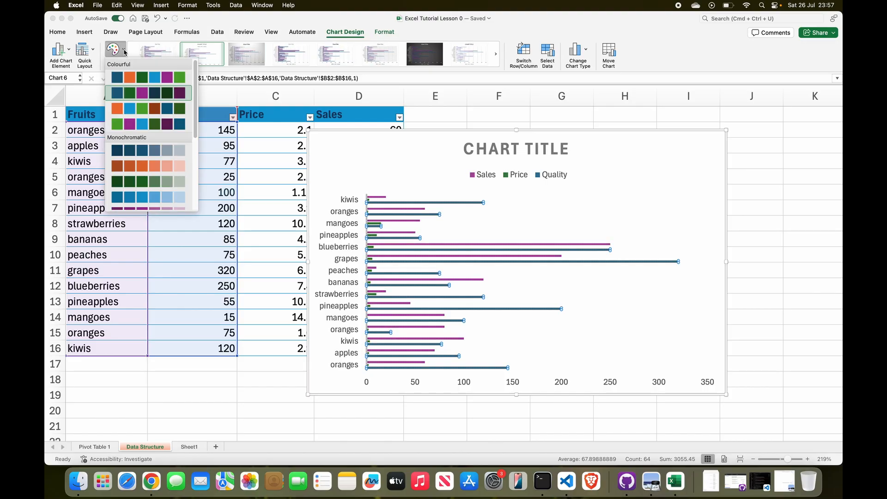
{"action": "left_click", "coordinate": [132, 124]}
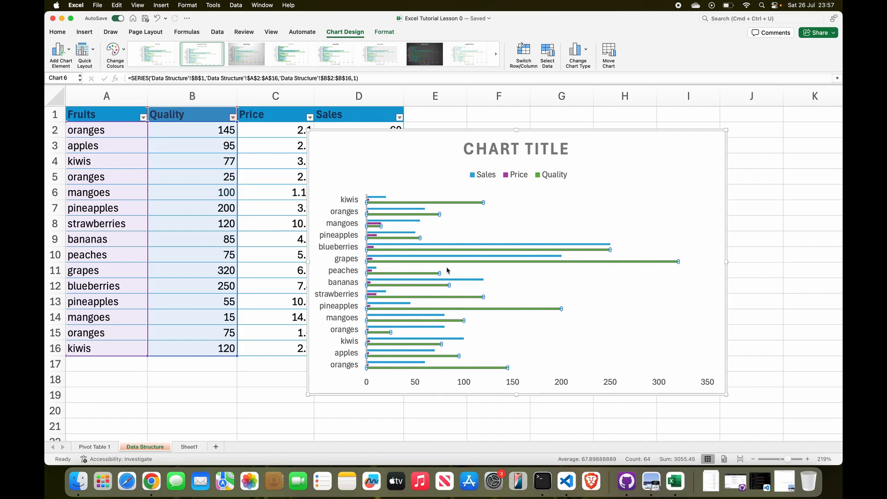
Examine the recoloured bar chart's legend and plot area and delete the whole clustered bar chart
{"action": "scroll", "coordinate": [491, 288], "scroll_direction": "down", "scroll_amount": 3}
{"action": "scroll", "coordinate": [491, 288], "scroll_direction": "down", "scroll_amount": 3}
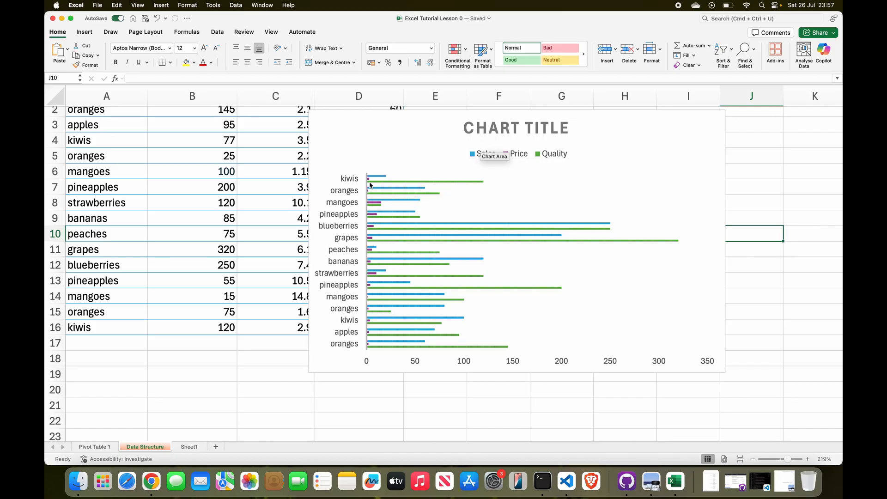
{"action": "mouse_move", "coordinate": [369, 184]}
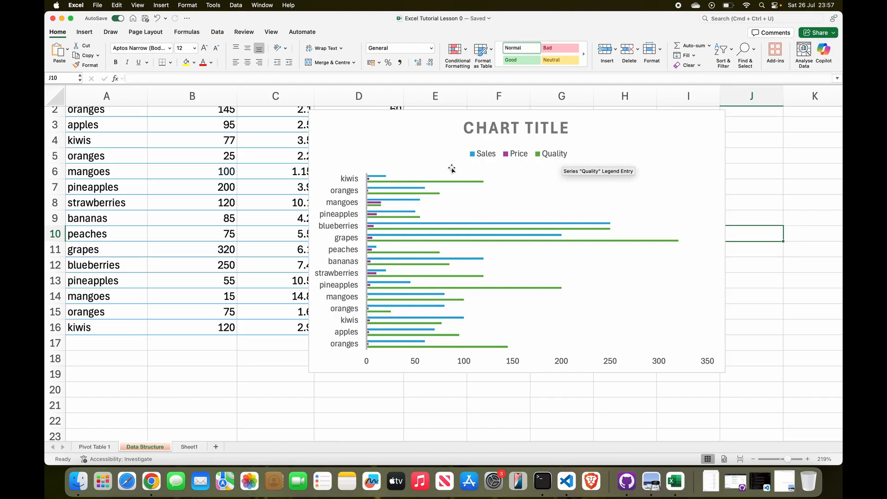
{"action": "mouse_move", "coordinate": [452, 200]}
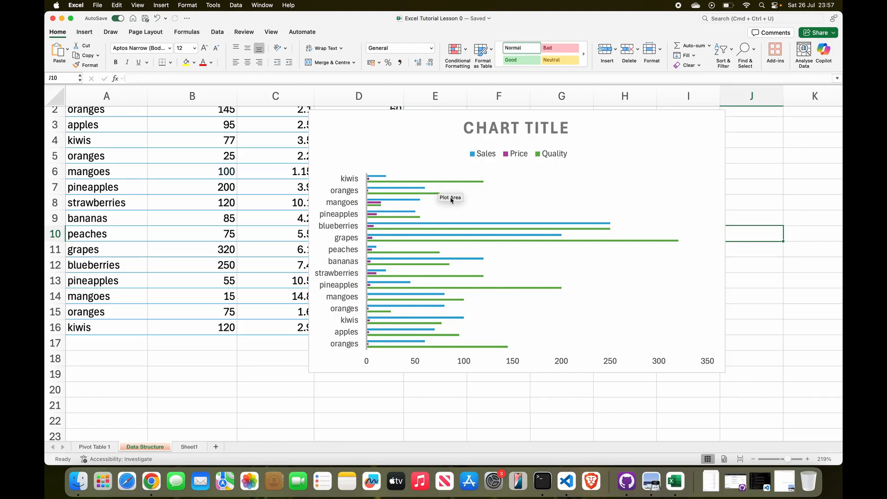
{"action": "scroll", "coordinate": [271, 168], "scroll_direction": "up", "scroll_amount": 1}
{"action": "scroll", "coordinate": [271, 171], "scroll_direction": "down", "scroll_amount": 1}
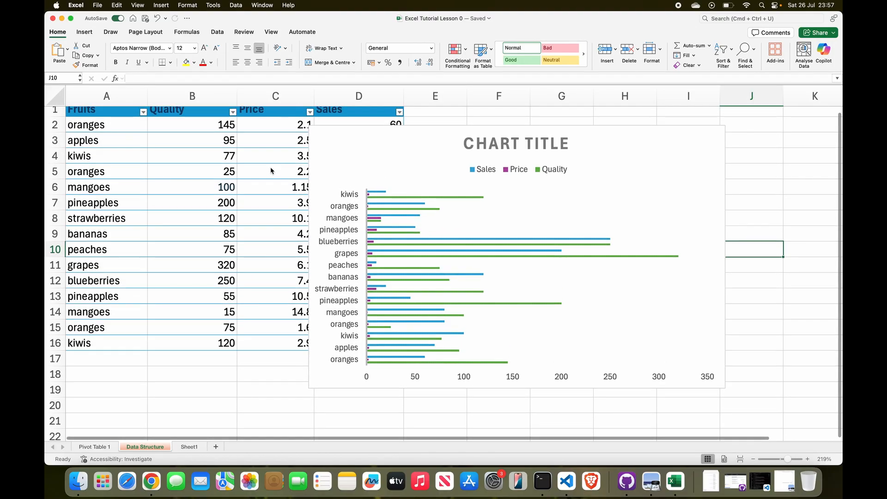
{"action": "left_click", "coordinate": [370, 155]}
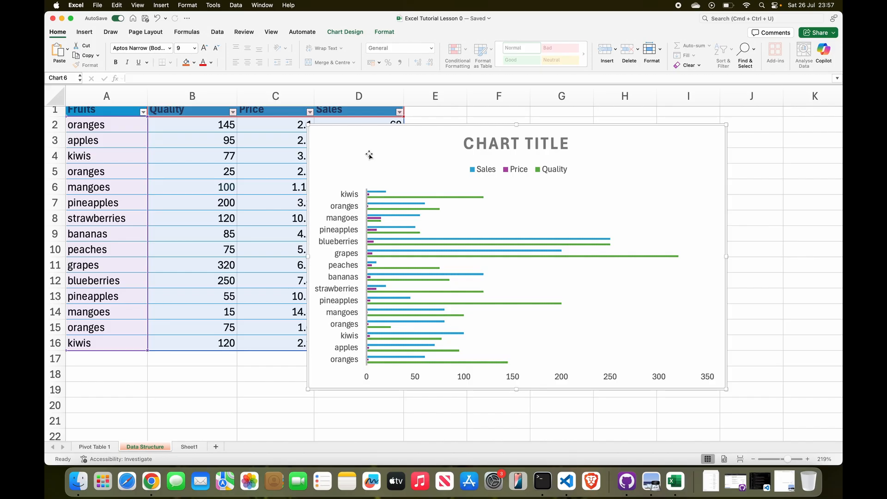
{"action": "key", "text": "Delete"}
Insert a doughnut chart from the fruit data in A1:D16 and place it at row 2 beside the boundary of columns C and D
{"action": "scroll", "coordinate": [370, 155], "scroll_direction": "up", "scroll_amount": 1}
{"action": "left_click_drag", "start_coordinate": [106, 114], "coordinate": [345, 354]}
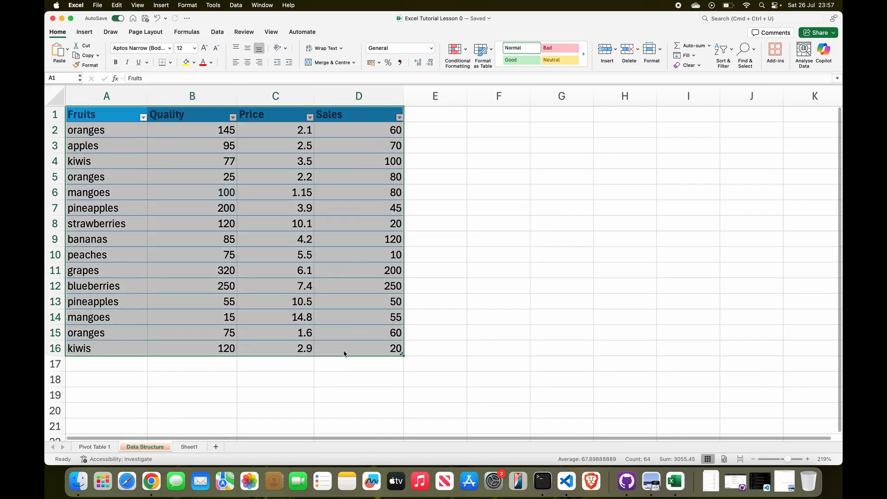
{"action": "left_click", "coordinate": [85, 35]}
{"action": "left_click", "coordinate": [386, 63]}
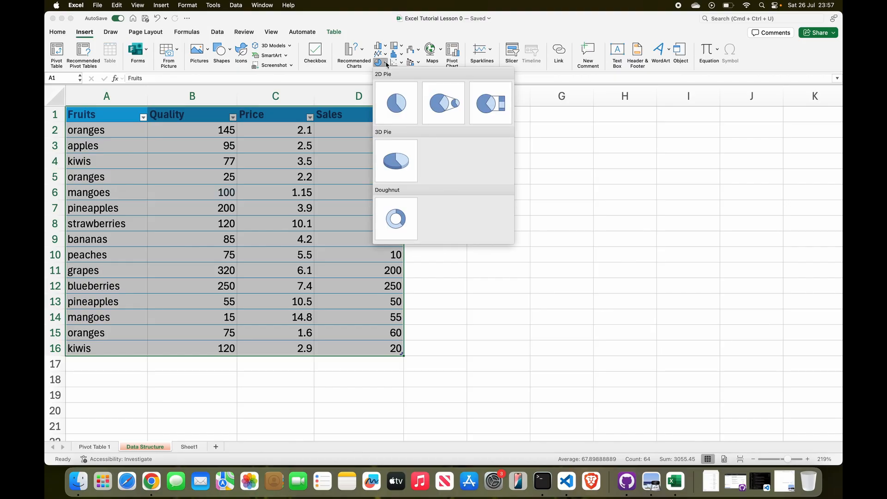
{"action": "left_click", "coordinate": [400, 221]}
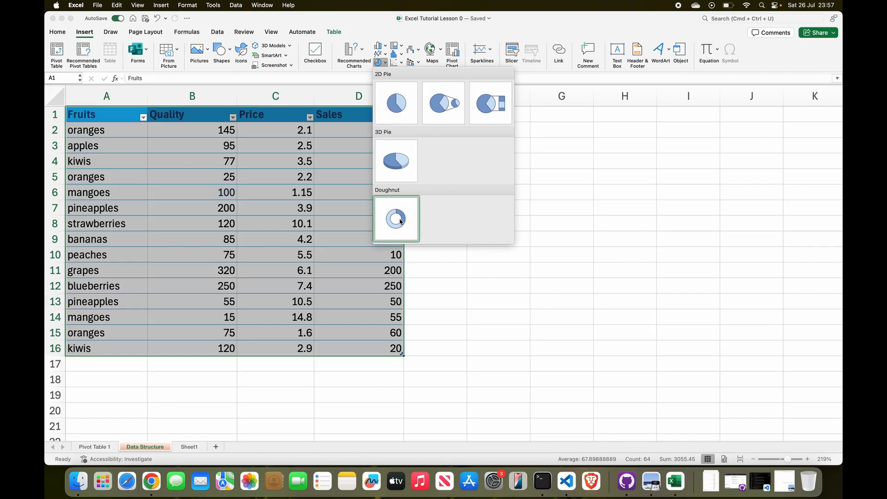
{"action": "left_click_drag", "start_coordinate": [572, 283], "coordinate": [604, 241]}
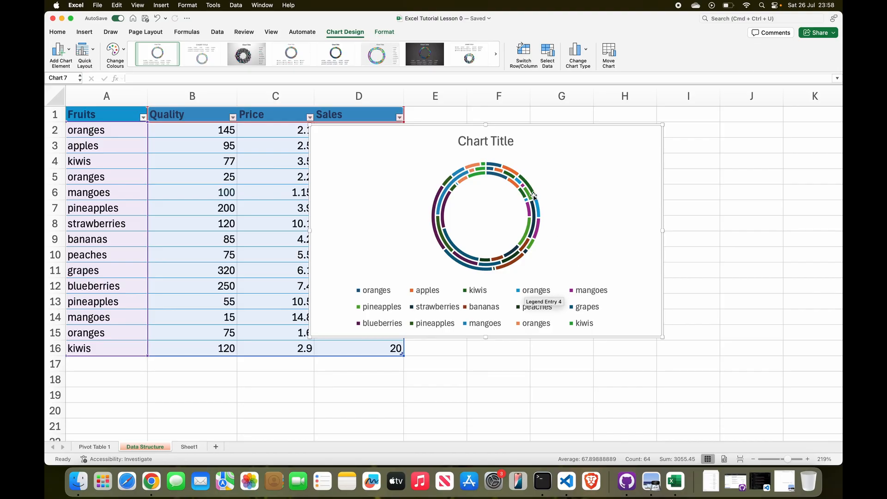
Inspect the Quality, Price and Sales rings by highlighting their source columns, and delete the doughnut chart
{"action": "mouse_move", "coordinate": [451, 195]}
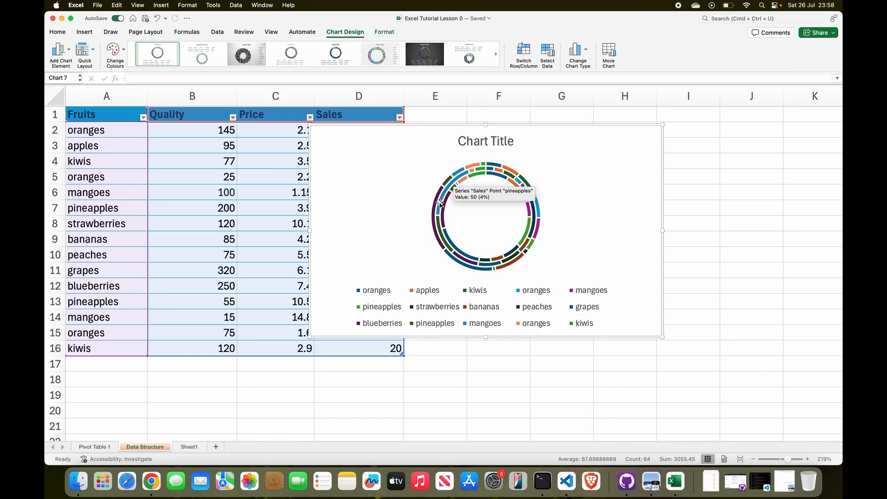
{"action": "left_click", "coordinate": [446, 198]}
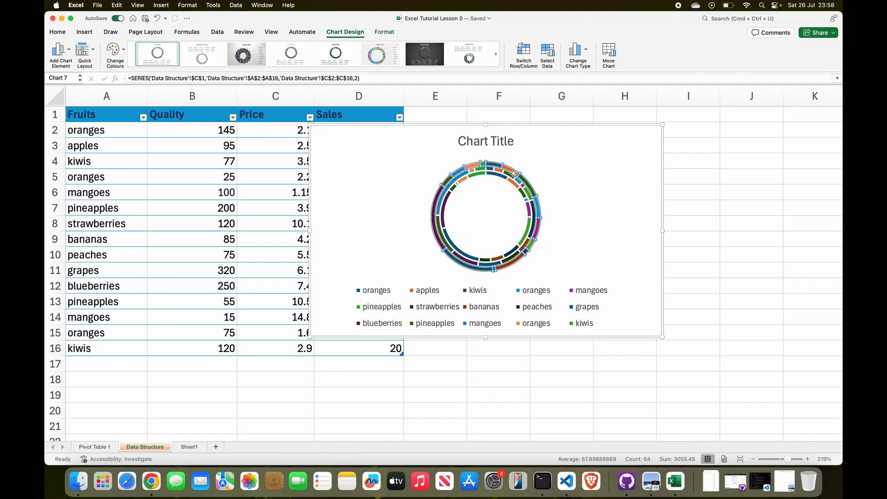
{"action": "left_click", "coordinate": [528, 213]}
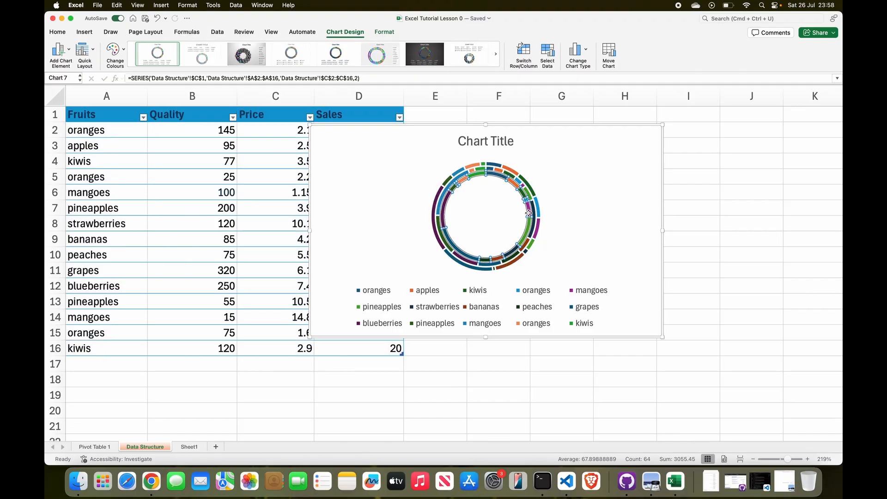
{"action": "left_click", "coordinate": [523, 241]}
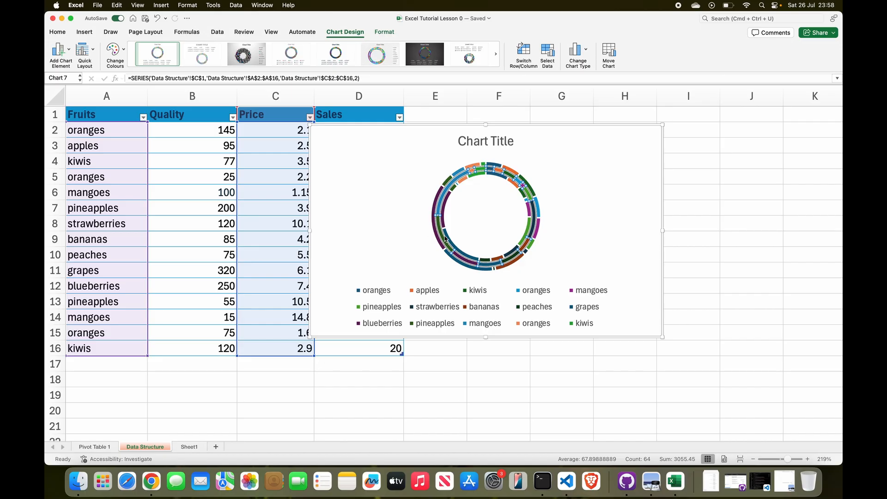
{"action": "left_click", "coordinate": [437, 235]}
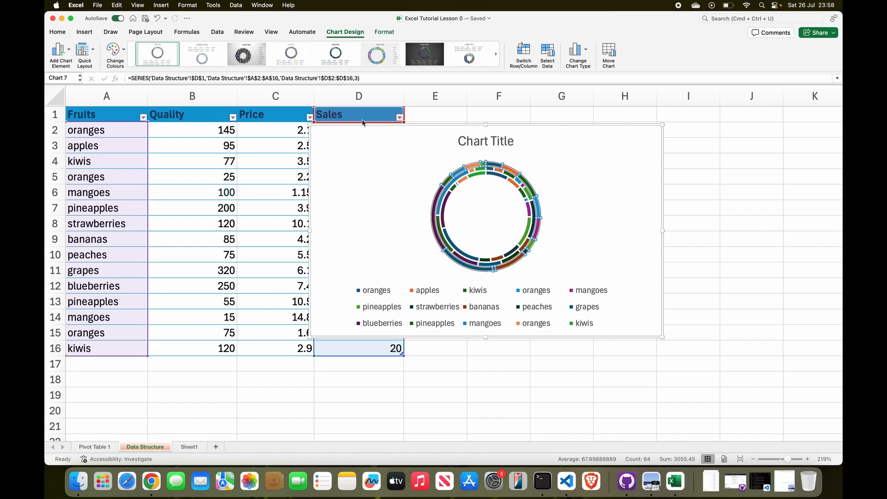
{"action": "left_click", "coordinate": [570, 195]}
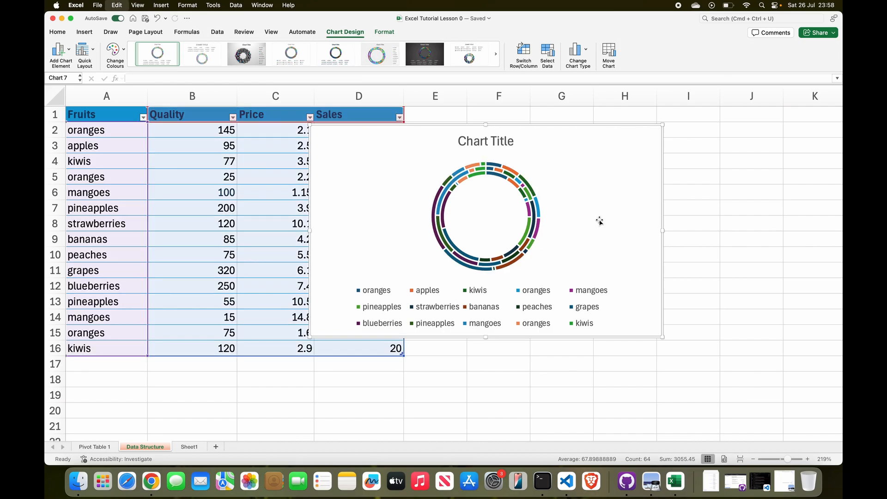
{"action": "key", "text": "Delete"}
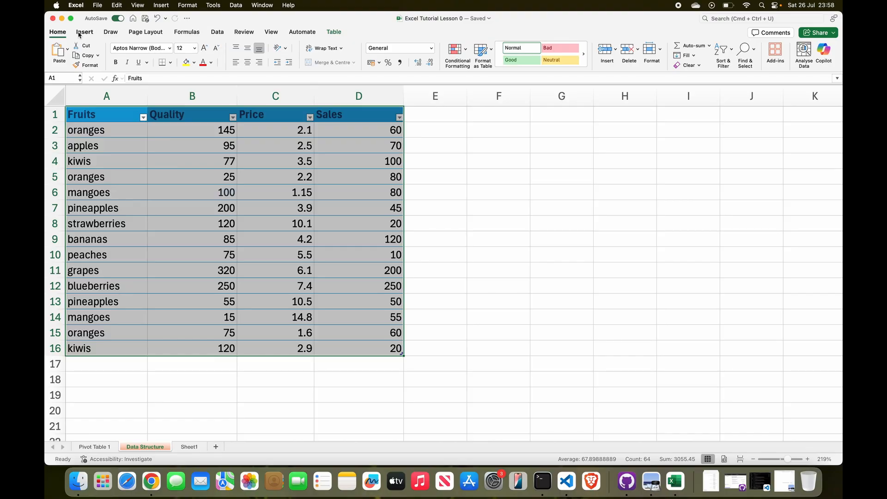
Insert a 2D Stacked Line chart from the fruit data and enlarge it from its upper-right corner up to row 1
{"action": "left_click", "coordinate": [81, 34]}
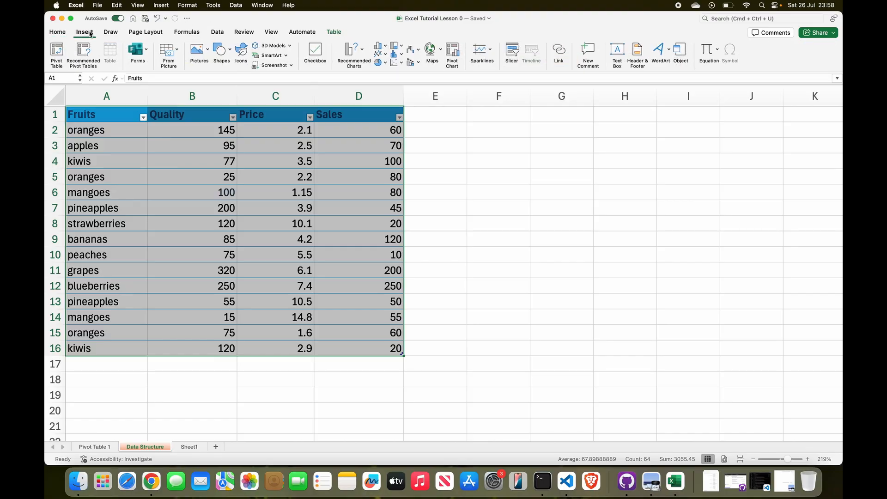
{"action": "left_click", "coordinate": [387, 55]}
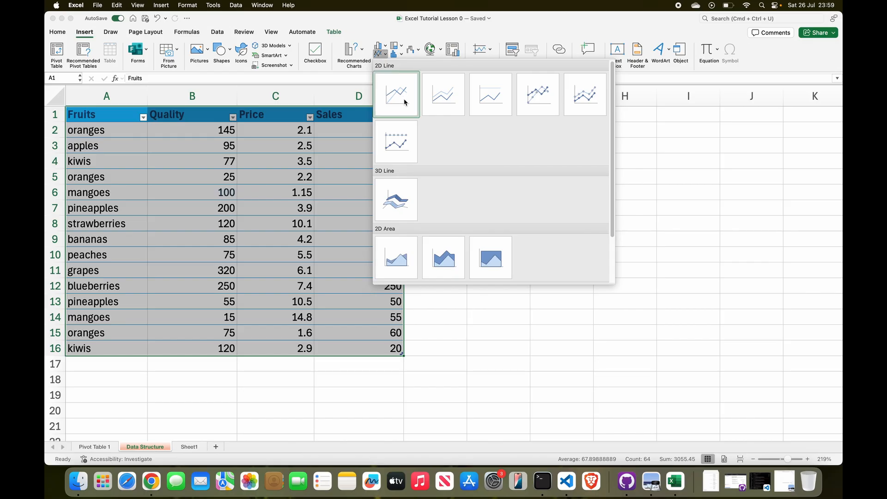
{"action": "left_click", "coordinate": [447, 96]}
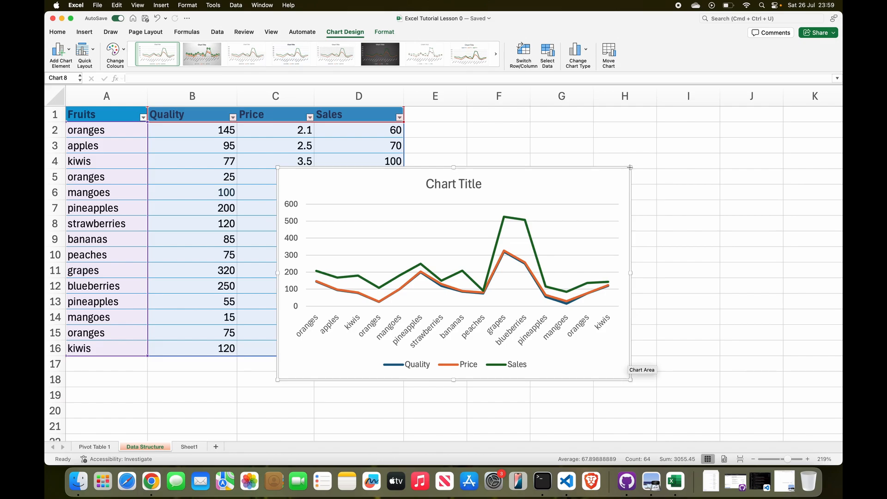
{"action": "left_click_drag", "start_coordinate": [630, 168], "coordinate": [695, 107]}
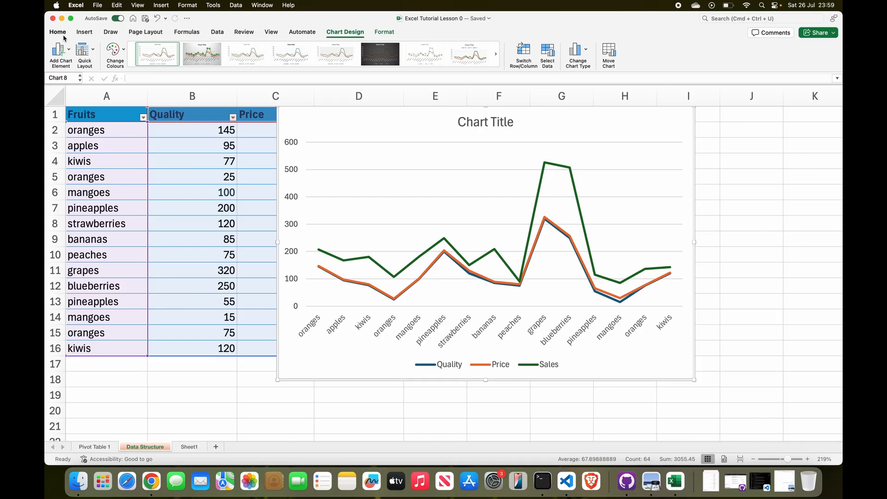
Hide the worksheet gridlines and move the line chart so it starts at row 2, over the edge of column C
{"action": "left_click", "coordinate": [85, 32]}
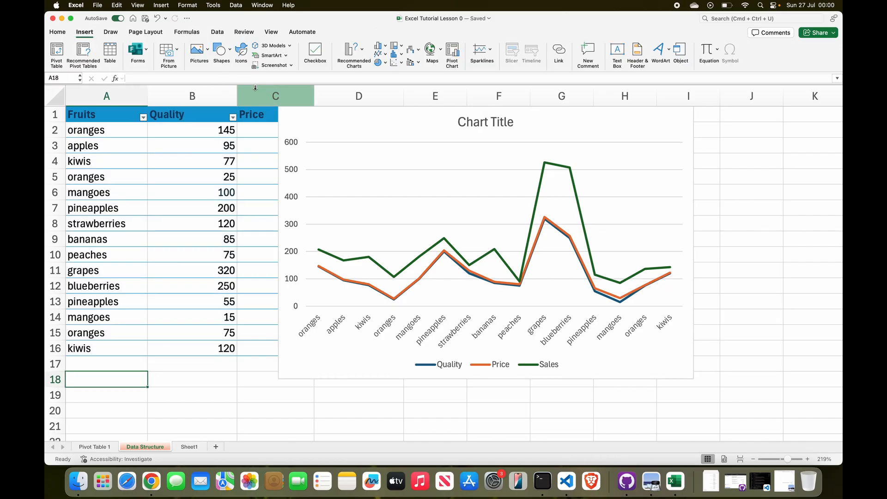
{"action": "left_click", "coordinate": [271, 32]}
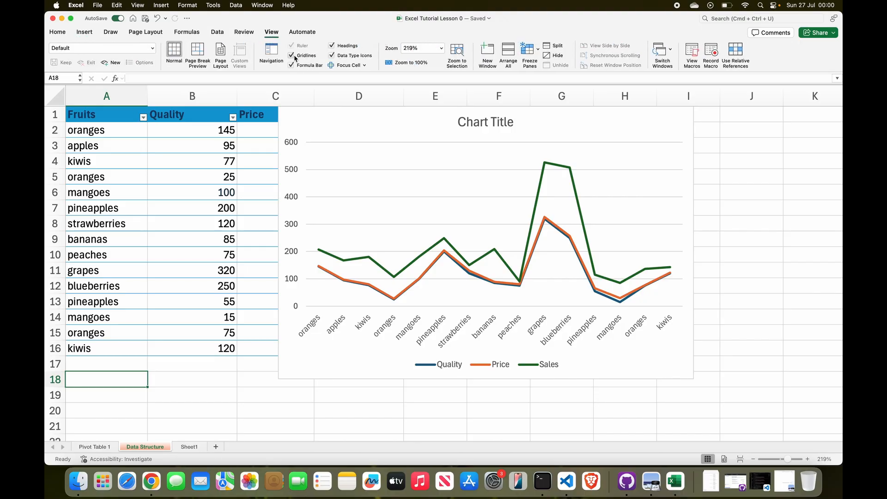
{"action": "left_click", "coordinate": [292, 56]}
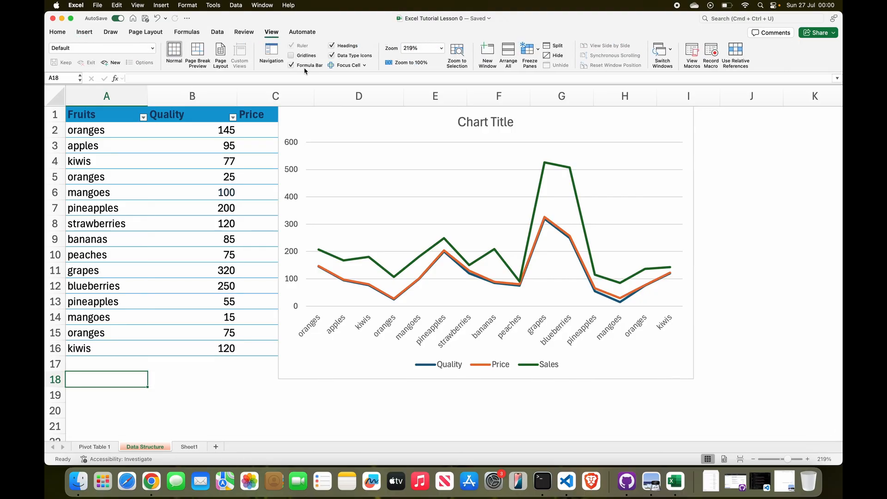
{"action": "left_click_drag", "start_coordinate": [493, 170], "coordinate": [571, 161]}
{"action": "left_click_drag", "start_coordinate": [533, 255], "coordinate": [533, 225]}
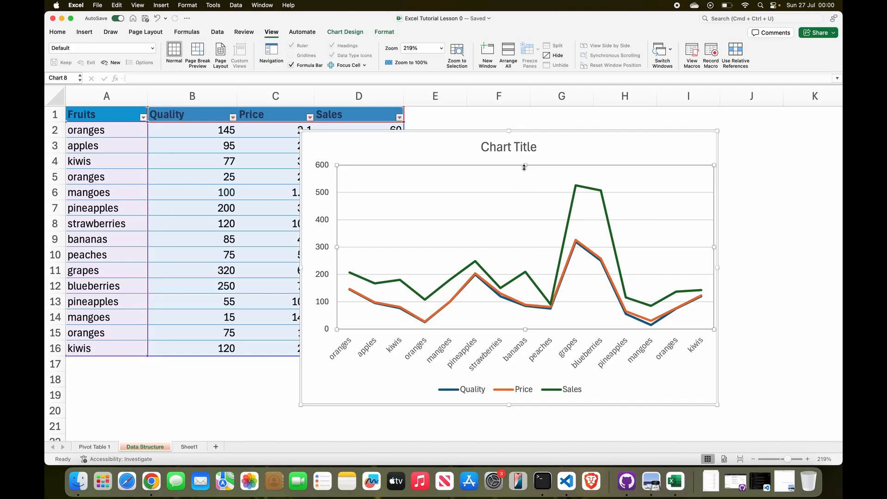
Replace the line chart's placeholder title with "Fruits of the Year"
{"action": "left_click", "coordinate": [529, 146]}
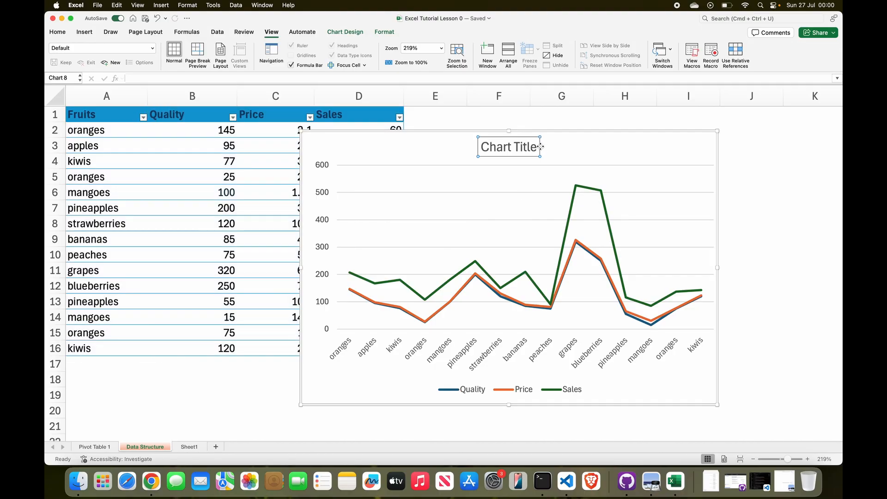
{"action": "triple_click", "coordinate": [530, 147]}
{"action": "type", "text": "Fruits"}
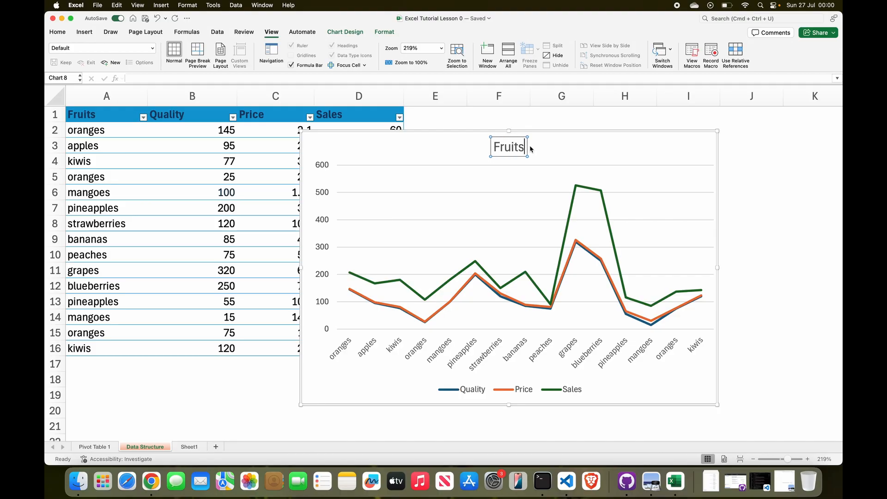
{"action": "type", "text": " of the Year"}
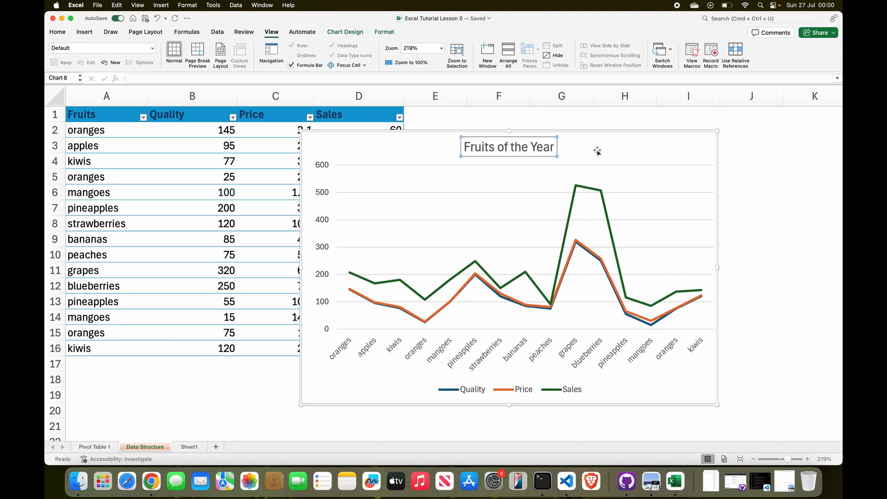
{"action": "left_click", "coordinate": [598, 152]}
Widen the line chart's legend to spread out its entries, and shrink the chart inward from its upper-left corner
{"action": "left_click", "coordinate": [498, 391]}
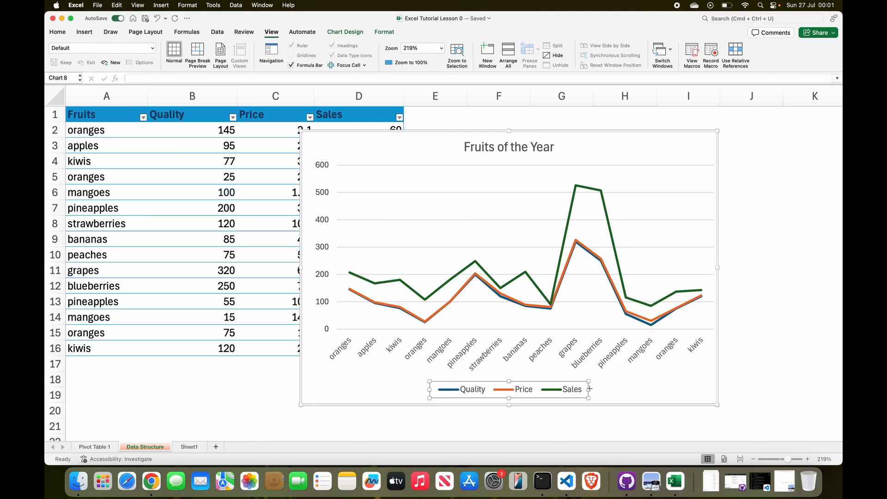
{"action": "left_click_drag", "start_coordinate": [589, 389], "coordinate": [626, 390]}
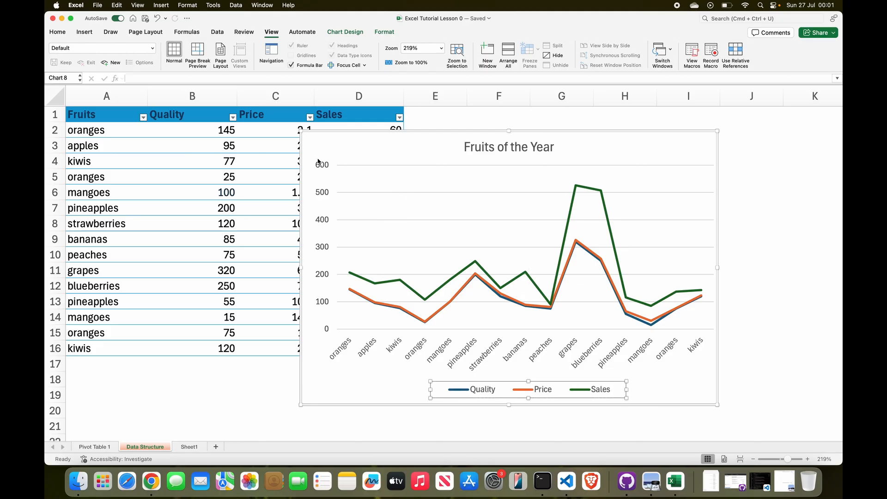
{"action": "left_click_drag", "start_coordinate": [301, 131], "coordinate": [330, 153]}
Move the line chart beside the fruit table, starting in column E at row 2, and deselect it
{"action": "left_click_drag", "start_coordinate": [607, 220], "coordinate": [562, 207]}
{"action": "left_click", "coordinate": [605, 169]}
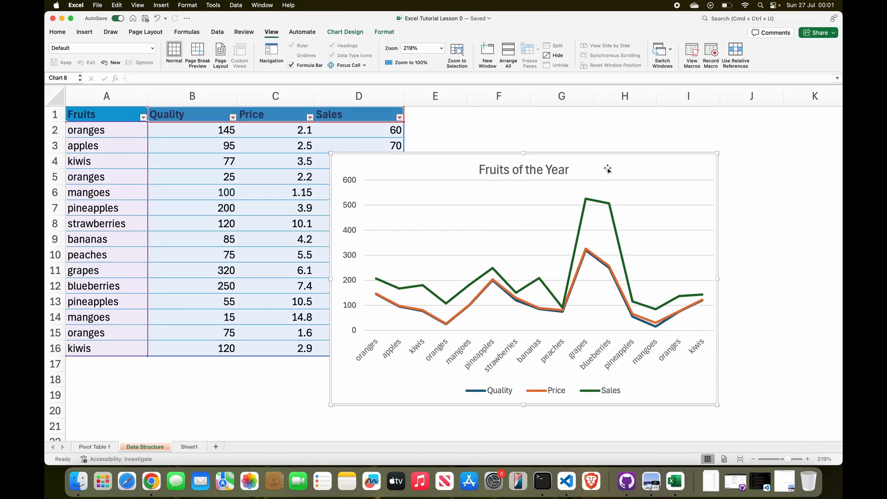
{"action": "left_click_drag", "start_coordinate": [608, 169], "coordinate": [693, 142]}
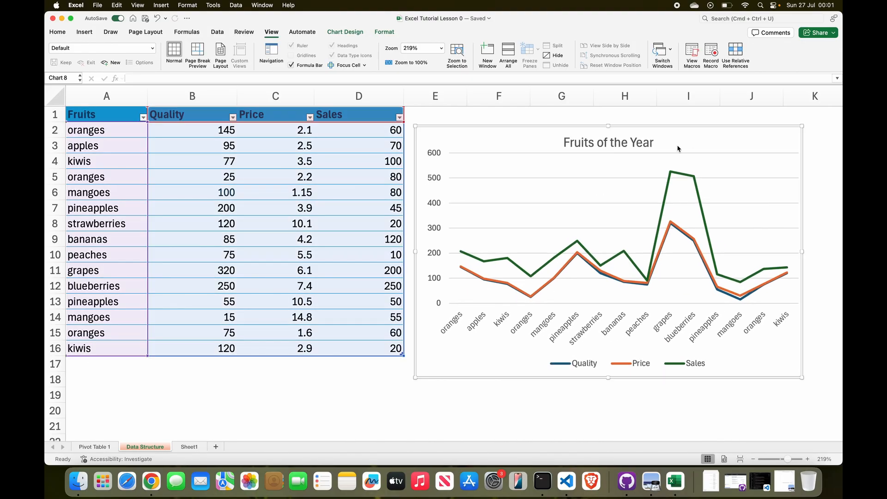
{"action": "left_click", "coordinate": [376, 396]}
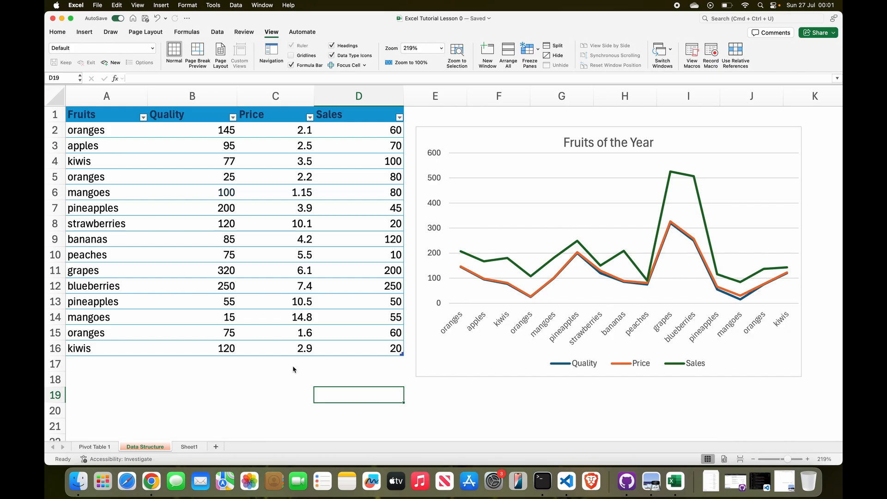
Insert a Bubble chart from the fruit data in A1:D16 and move it over the table, clear of most of the line chart
{"action": "left_click", "coordinate": [84, 32]}
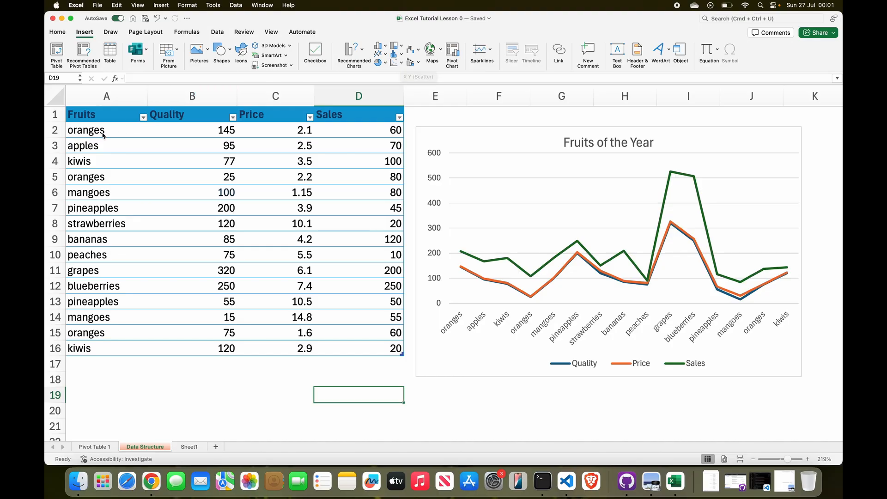
{"action": "left_click_drag", "start_coordinate": [76, 115], "coordinate": [365, 347]}
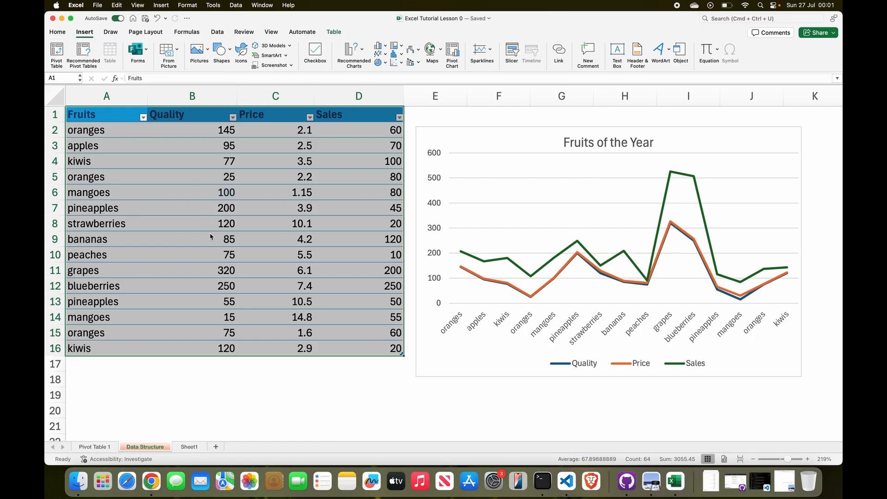
{"action": "left_click", "coordinate": [401, 63]}
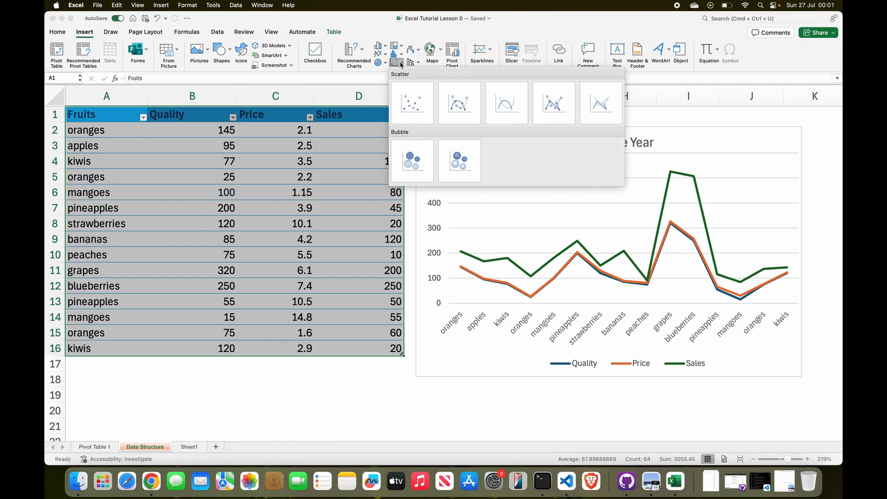
{"action": "left_click", "coordinate": [417, 165]}
{"action": "left_click_drag", "start_coordinate": [434, 370], "coordinate": [234, 370]}
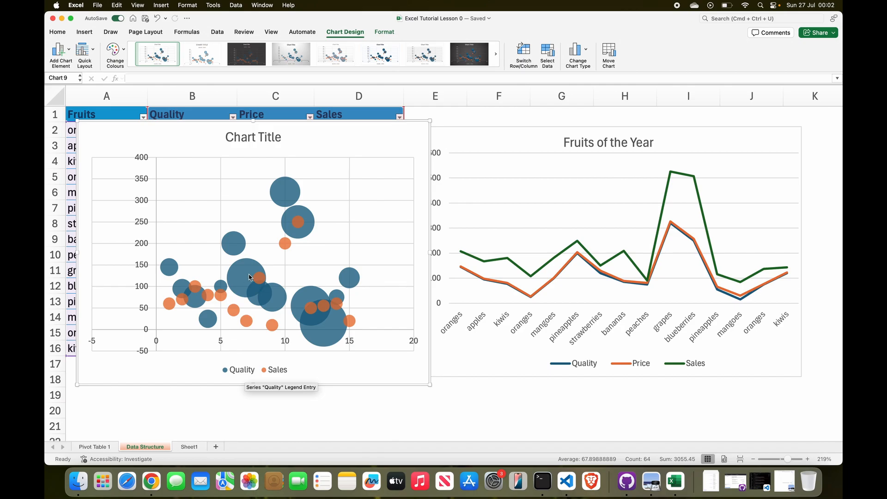
{"action": "mouse_move", "coordinate": [248, 277]}
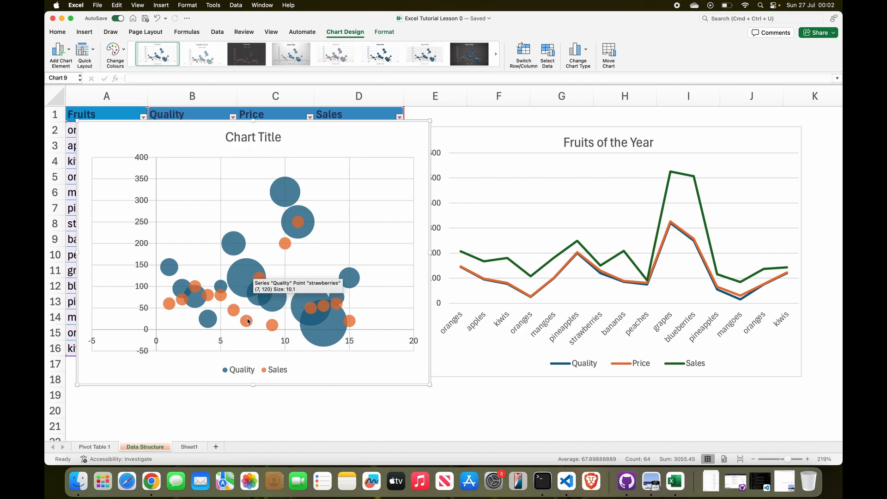